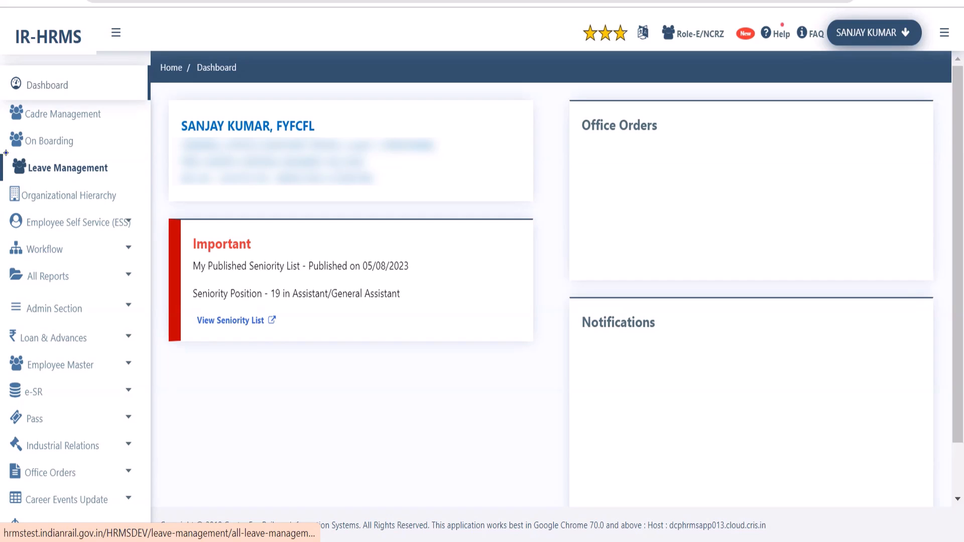
# Open a new leave application form from the Leave Management module
pyautogui.click(79, 170)
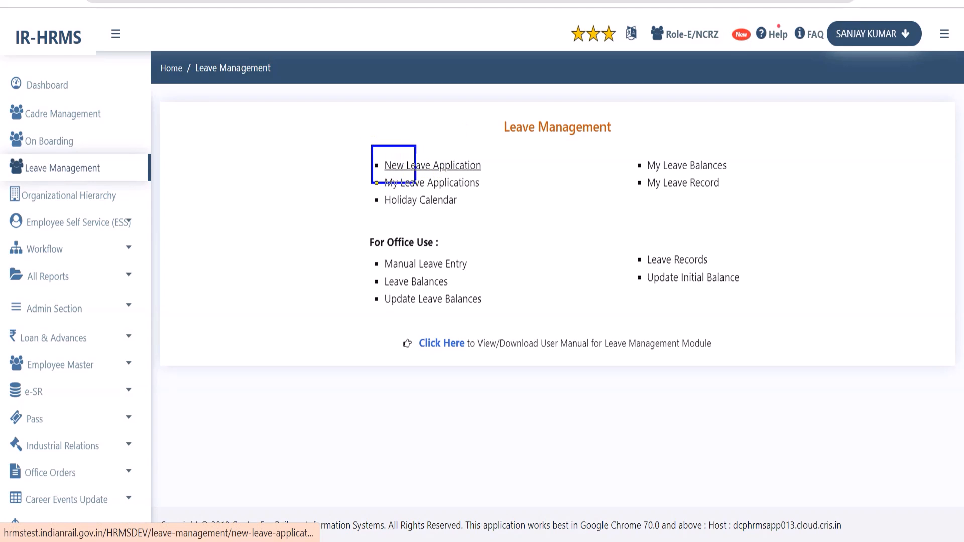
pyautogui.click(442, 166)
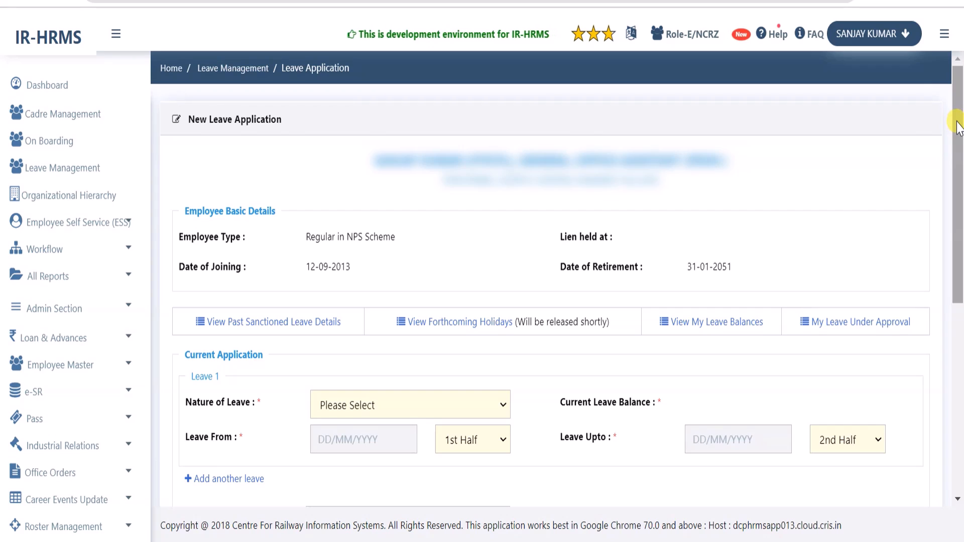
pyautogui.scroll(-4, 221, 105)
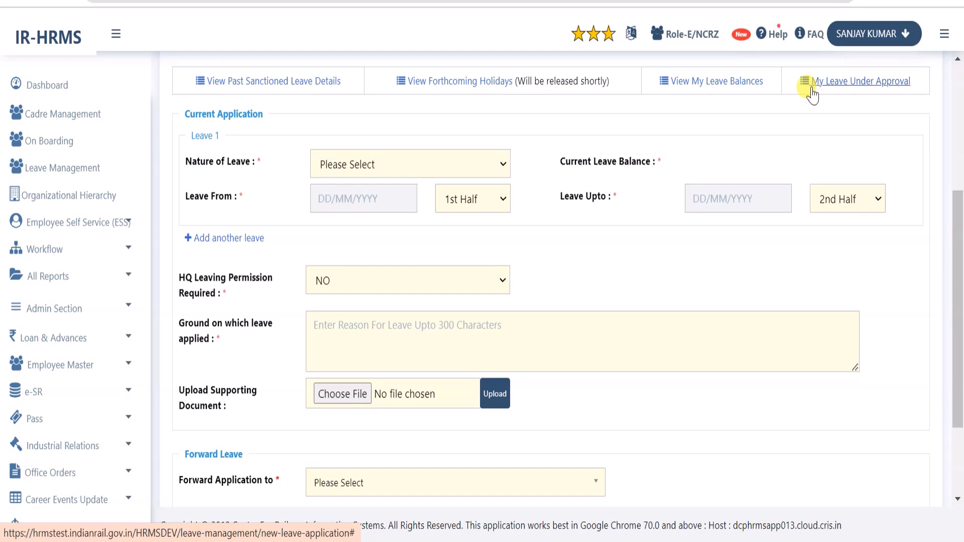
# Set the nature of leave for Leave 1 to Compensatory Casual Leave (COCL)
pyautogui.tripleClick(251, 170)
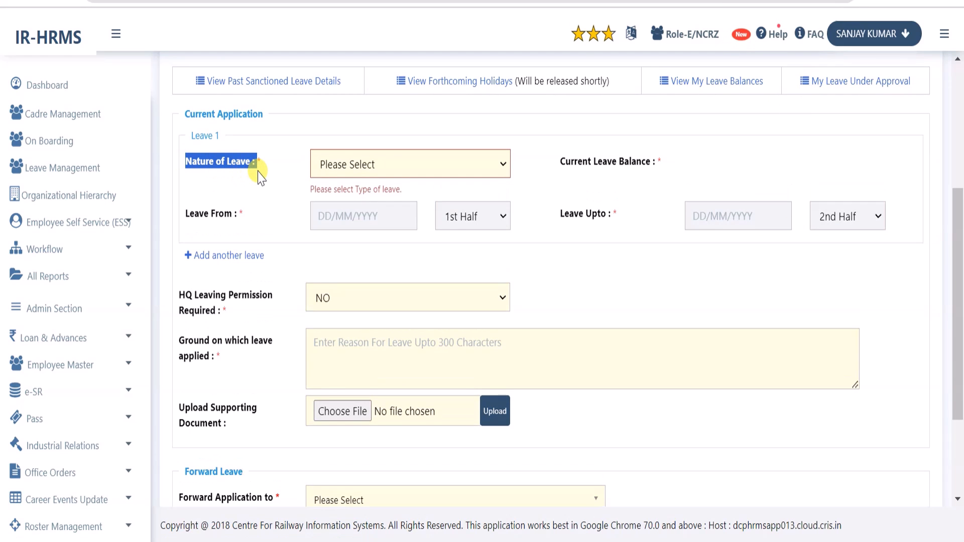
pyautogui.click(355, 136)
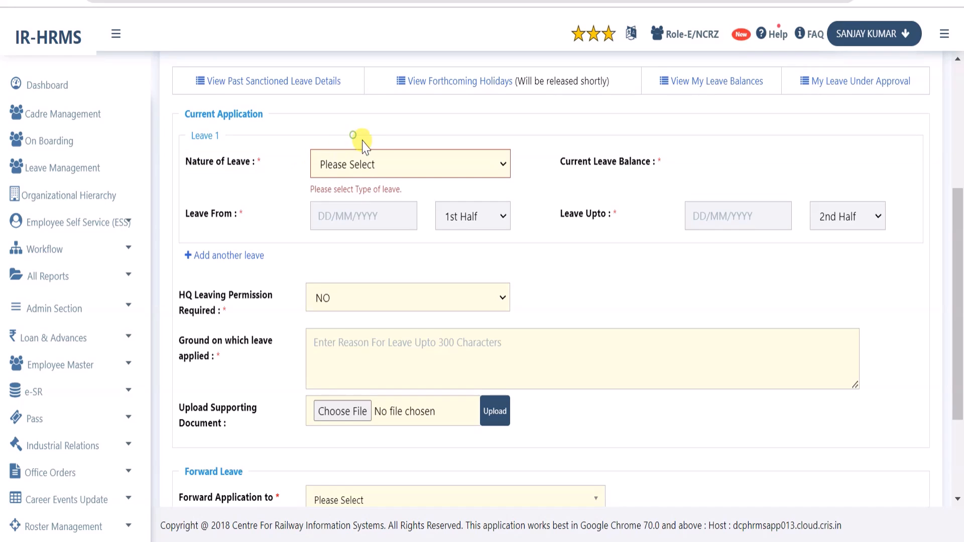
pyautogui.click(388, 163)
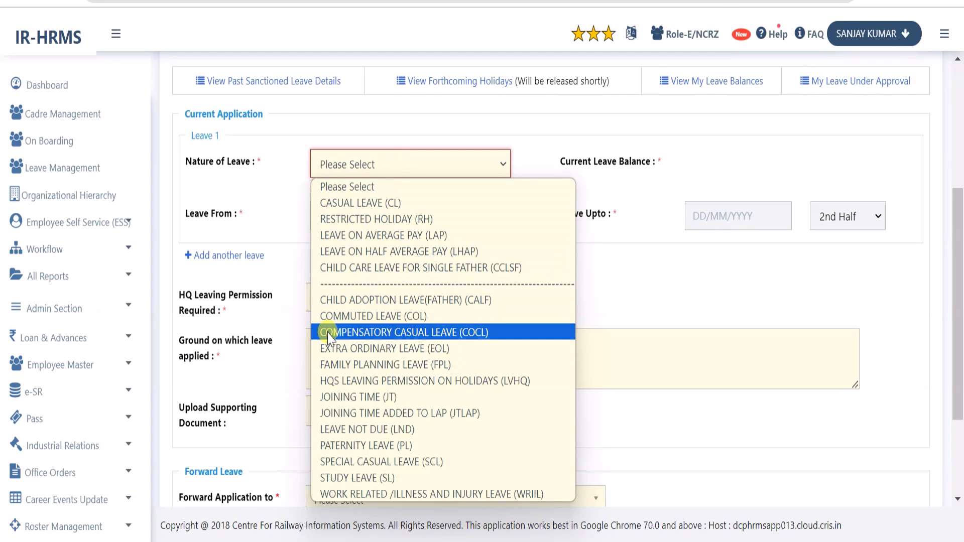
pyautogui.click(467, 342)
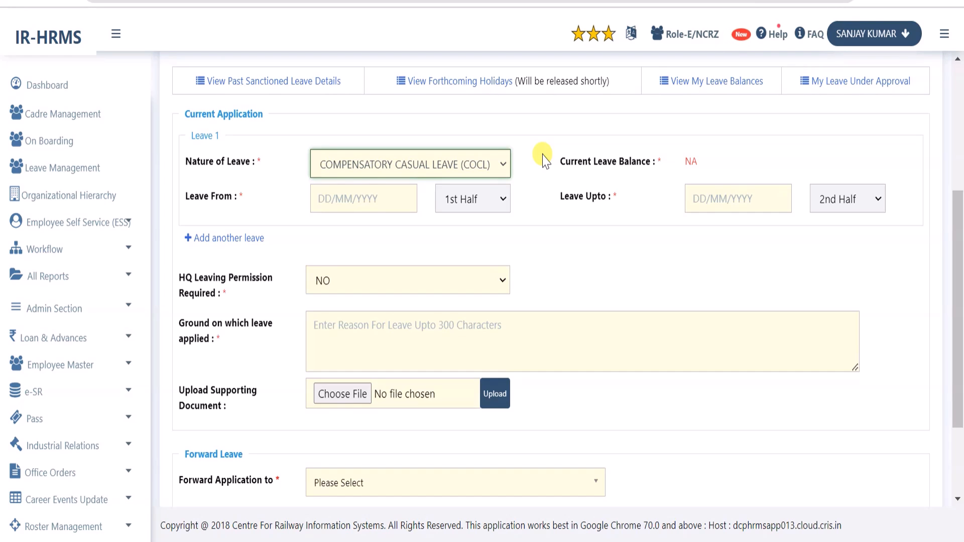
pyautogui.click(650, 160)
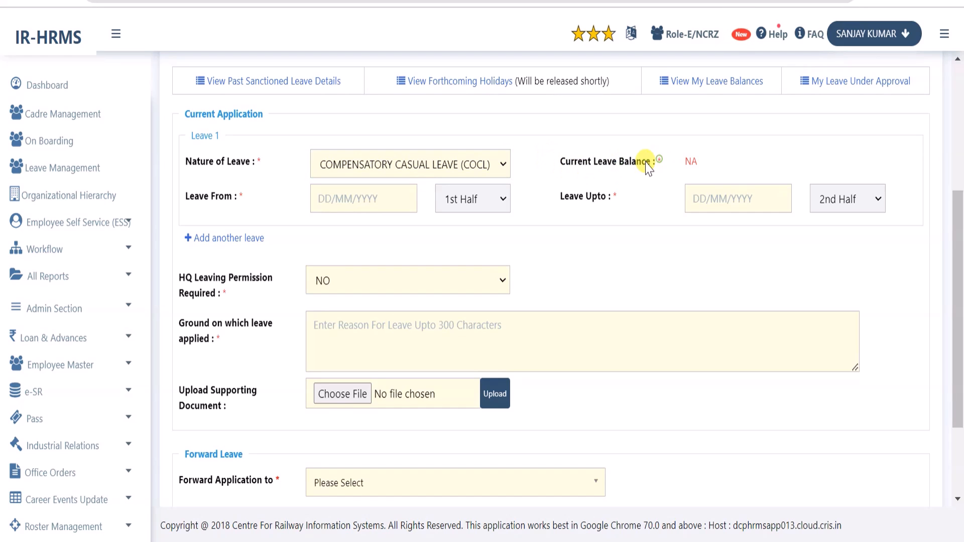
pyautogui.moveTo(557, 162); pyautogui.dragTo(669, 168)
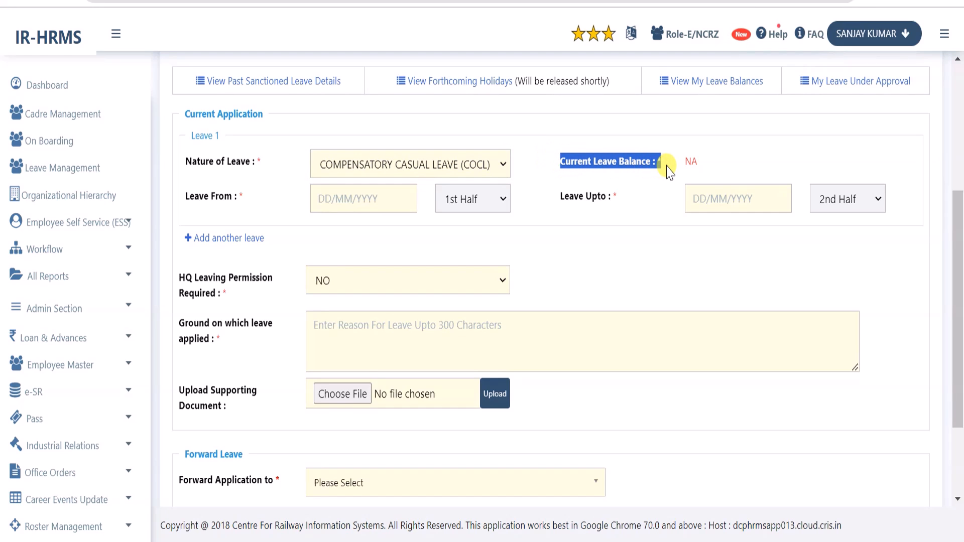
pyautogui.click(583, 162)
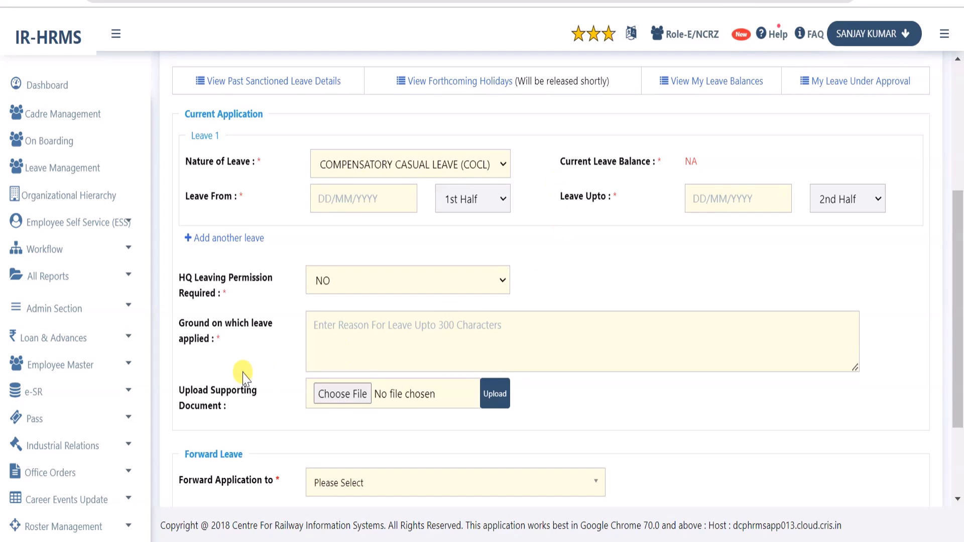
pyautogui.moveTo(180, 390); pyautogui.dragTo(232, 407)
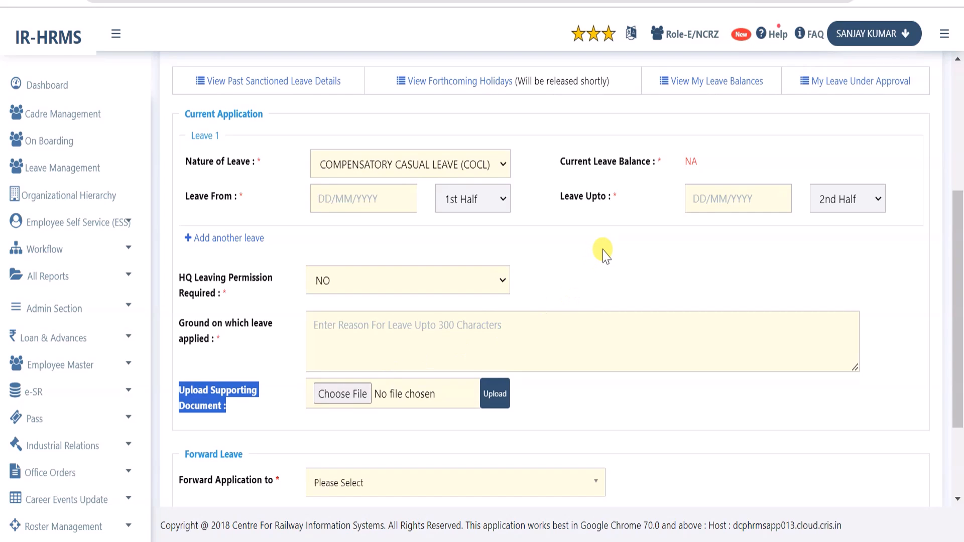
pyautogui.click(269, 403)
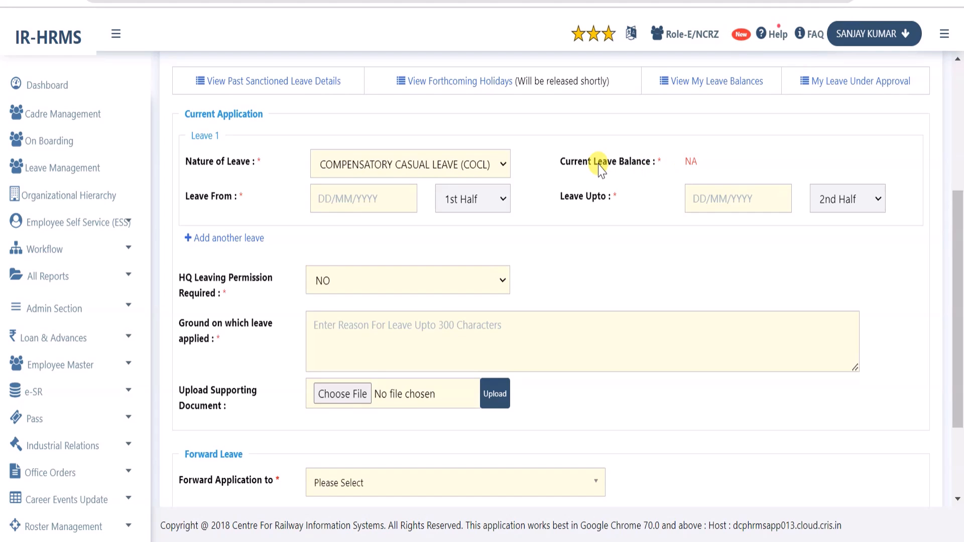
pyautogui.click(265, 199)
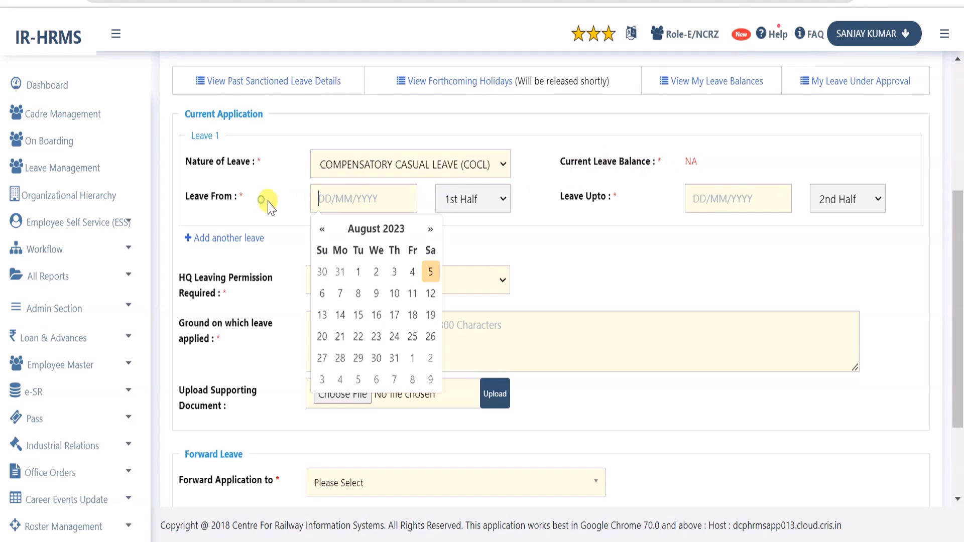
pyautogui.click(630, 203)
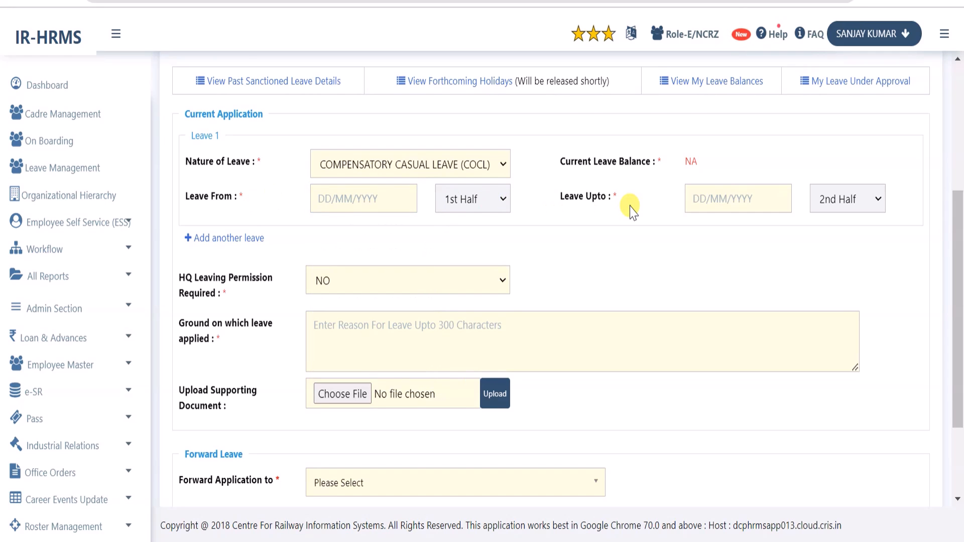
# Set both the start and end dates of Leave 1 to 14/08/2023
pyautogui.scroll(-1, 630, 203)
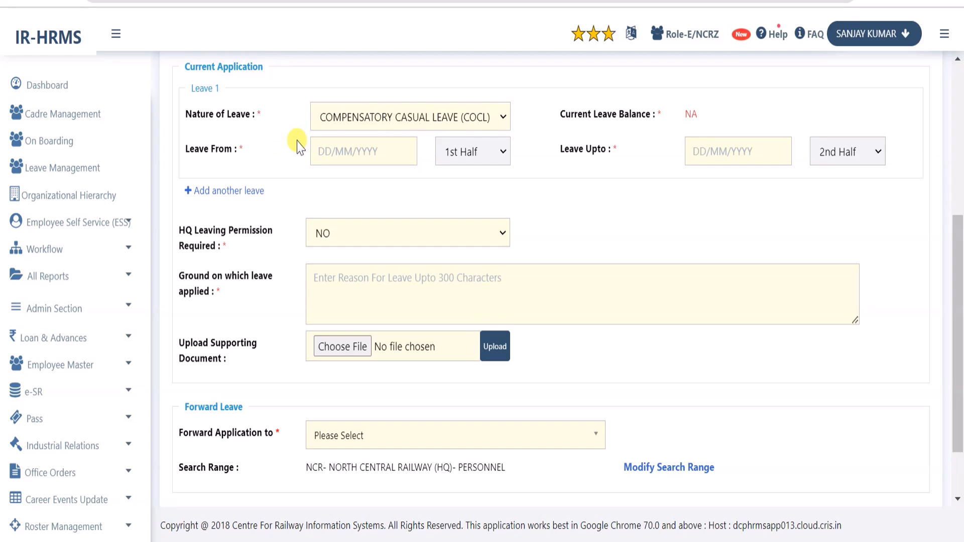
pyautogui.click(343, 153)
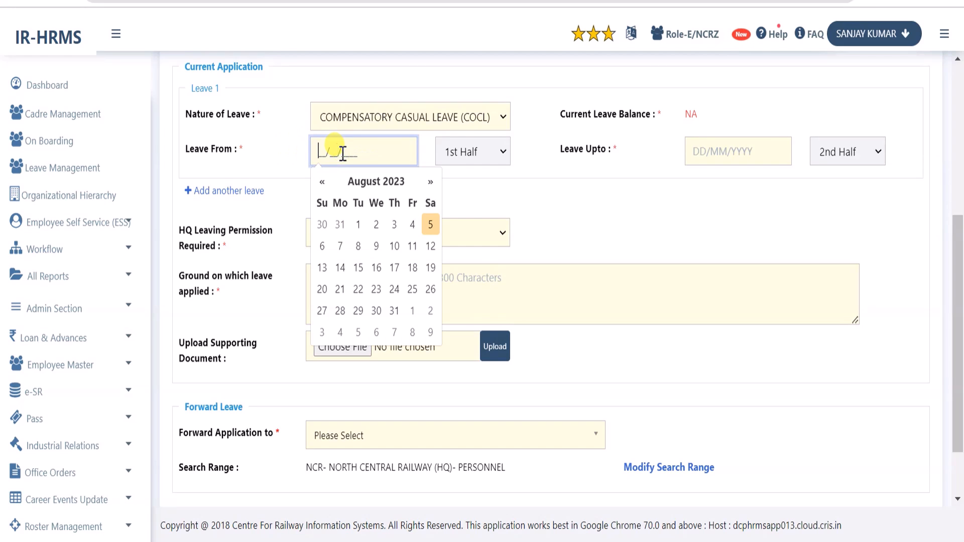
pyautogui.click(341, 269)
pyautogui.click(732, 155)
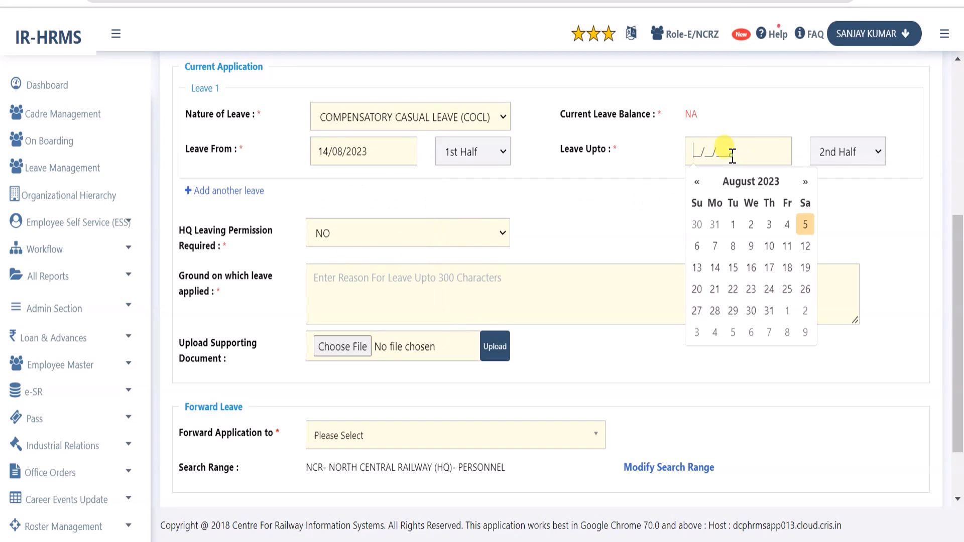
pyautogui.click(714, 268)
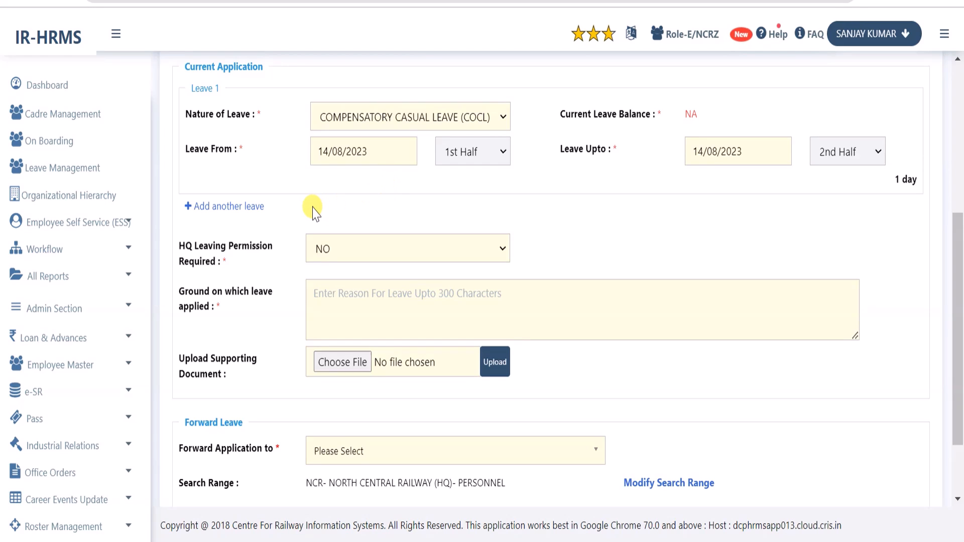
# Request HQ leaving permission with YES, running from 13/08/2023 to 15/08/2023
pyautogui.click(342, 251)
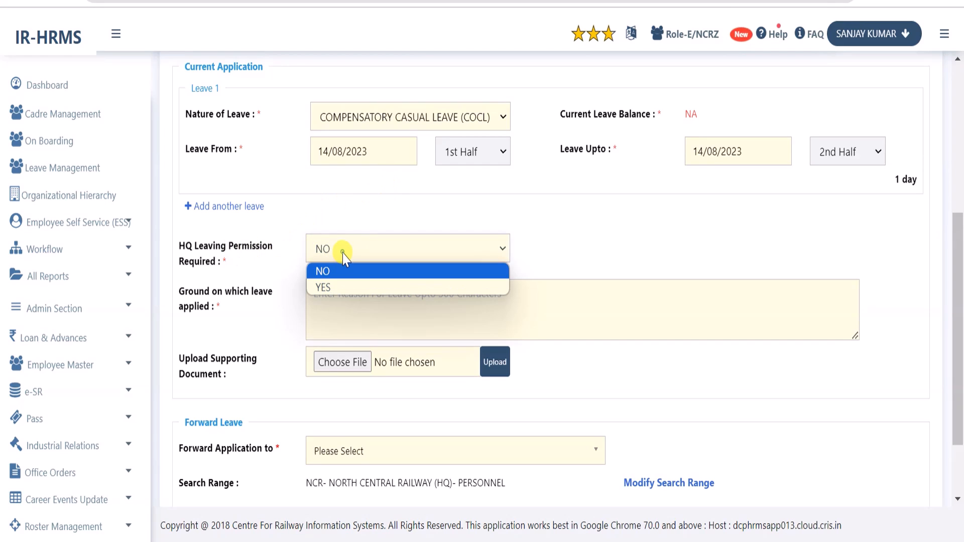
pyautogui.click(346, 285)
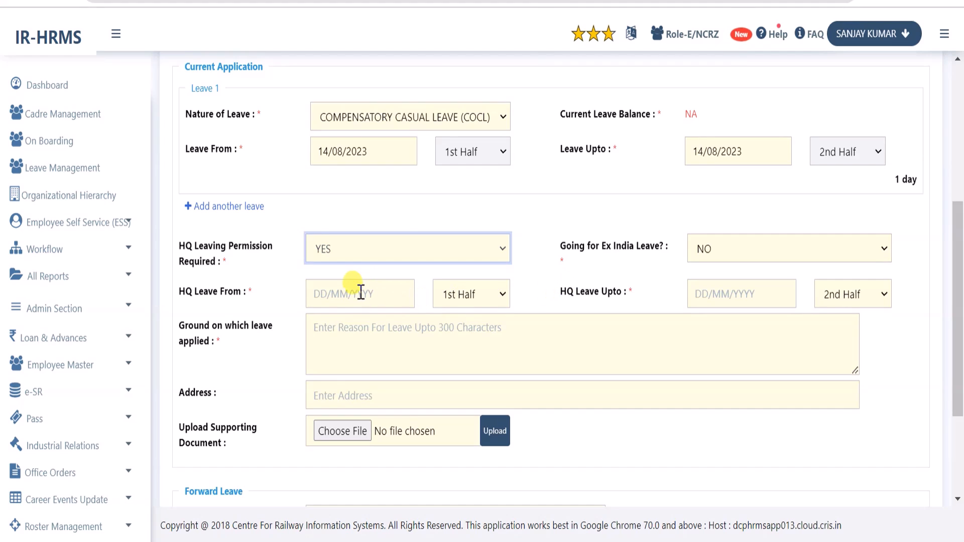
pyautogui.click(360, 293)
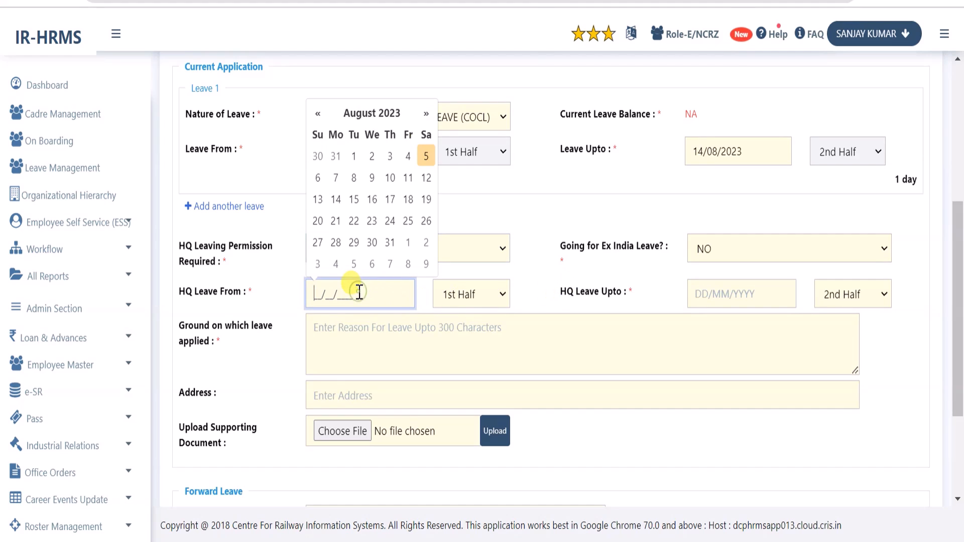
pyautogui.click(318, 200)
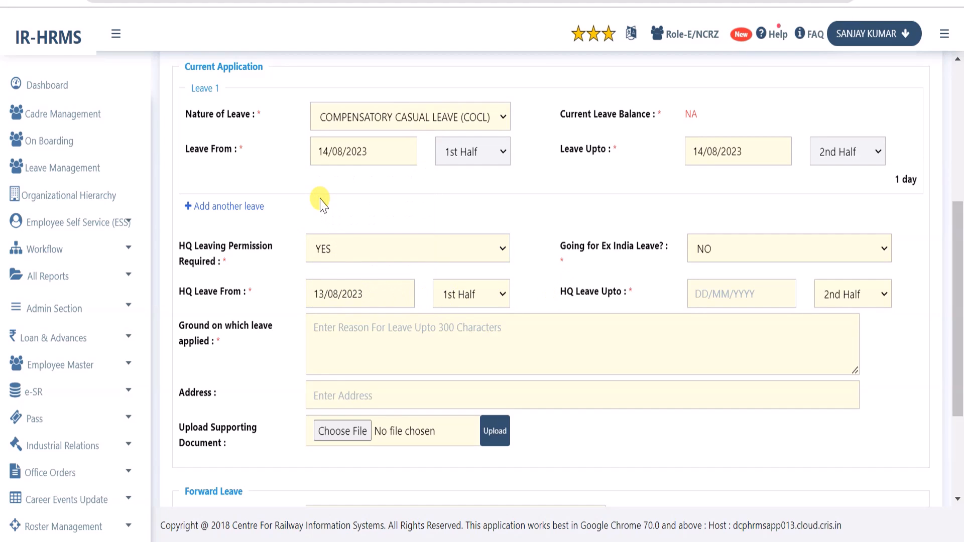
pyautogui.click(710, 290)
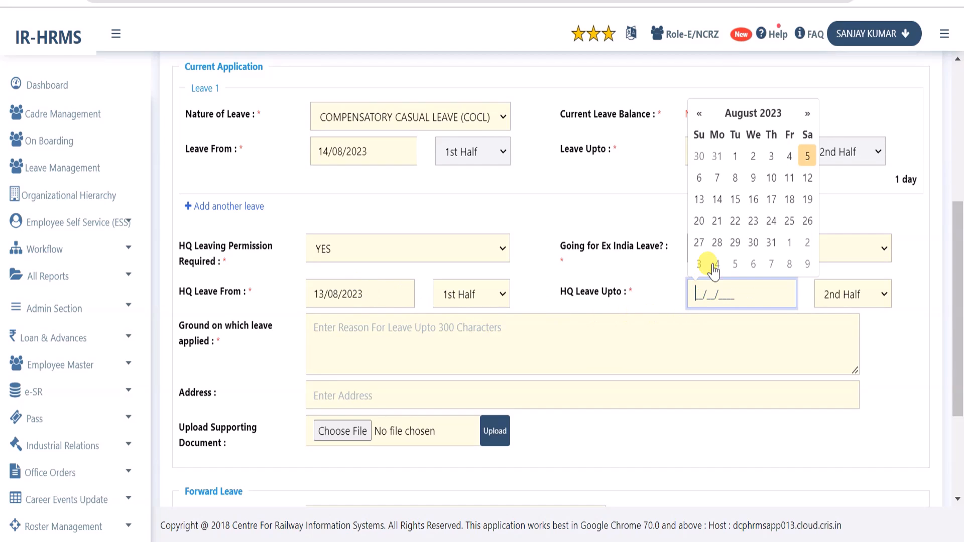
pyautogui.click(735, 200)
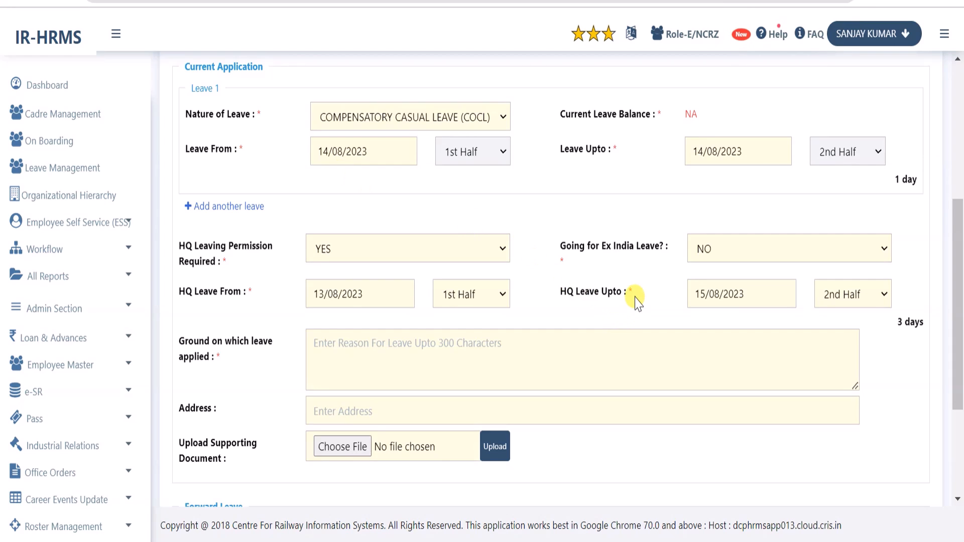
# Add a second leave to the application and try to set its nature to Casual Leave (CL)
pyautogui.click(556, 357)
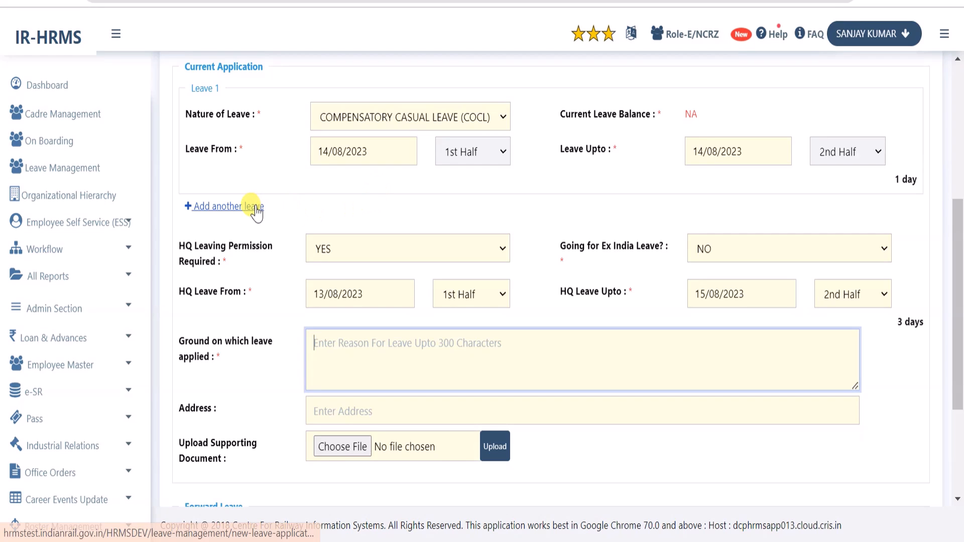
pyautogui.click(229, 212)
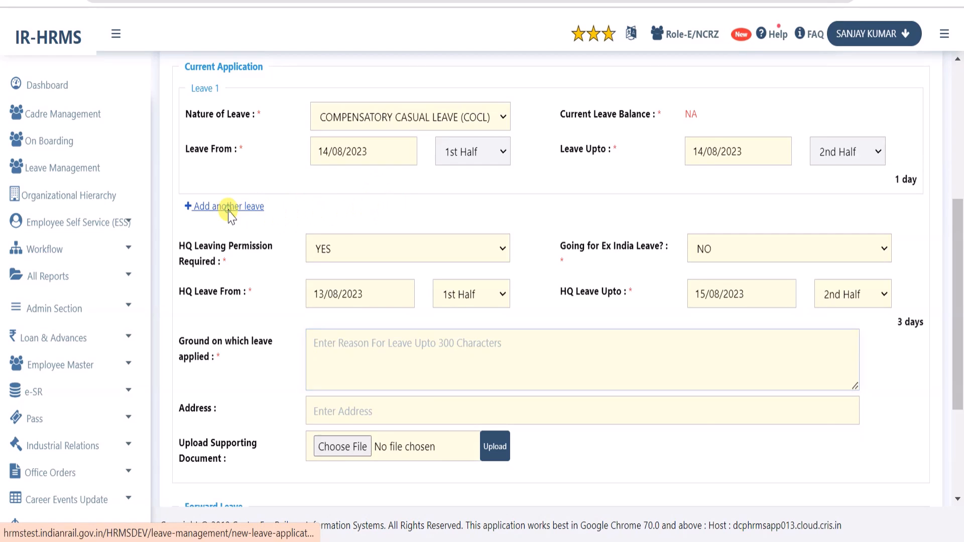
pyautogui.click(385, 231)
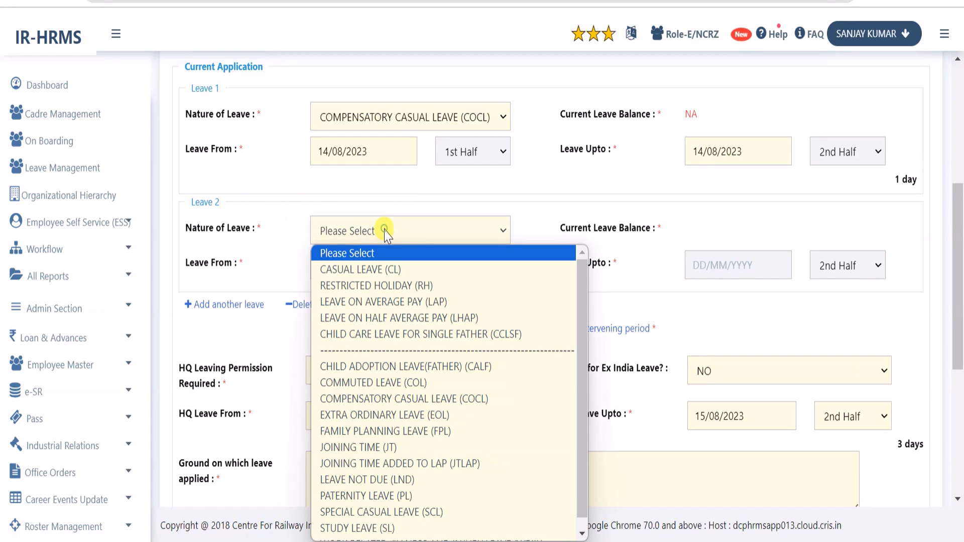
pyautogui.click(390, 269)
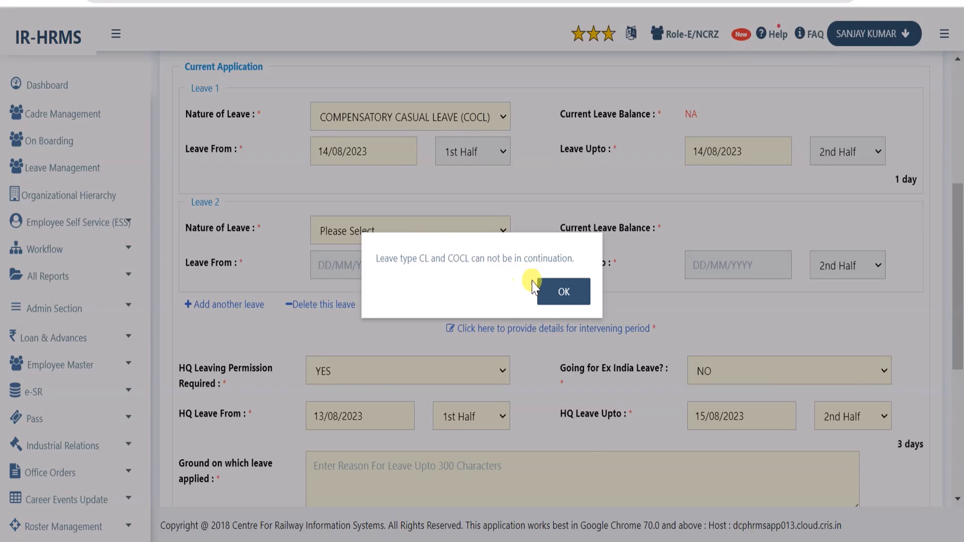
pyautogui.click(546, 289)
# Try to set the nature of Leave 2 to Compensatory Casual Leave (COCL)
pyautogui.click(453, 230)
pyautogui.click(533, 206)
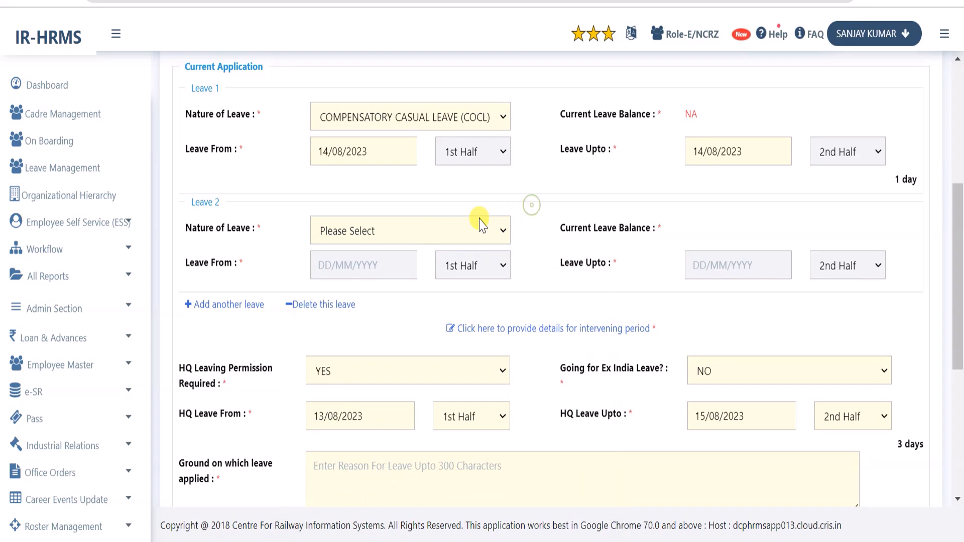
pyautogui.click(457, 232)
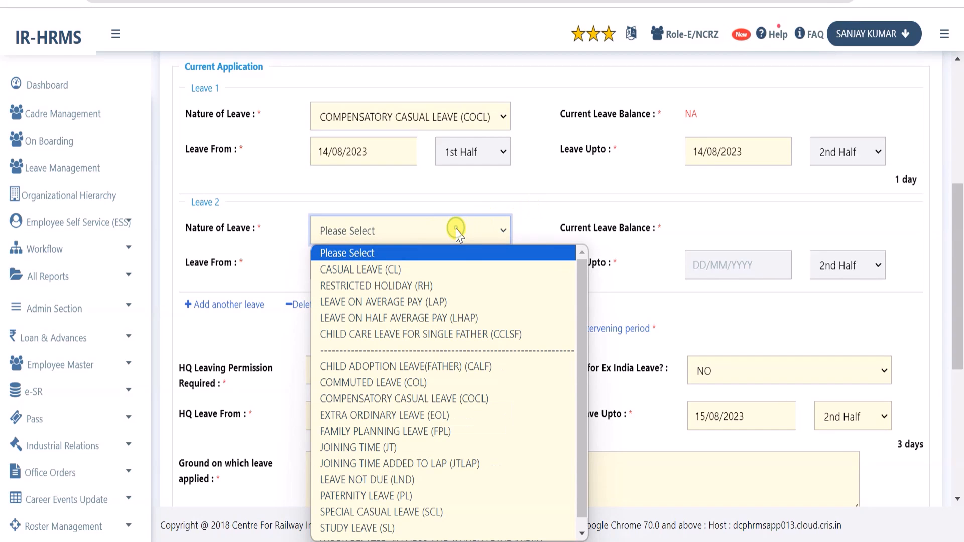
pyautogui.click(468, 400)
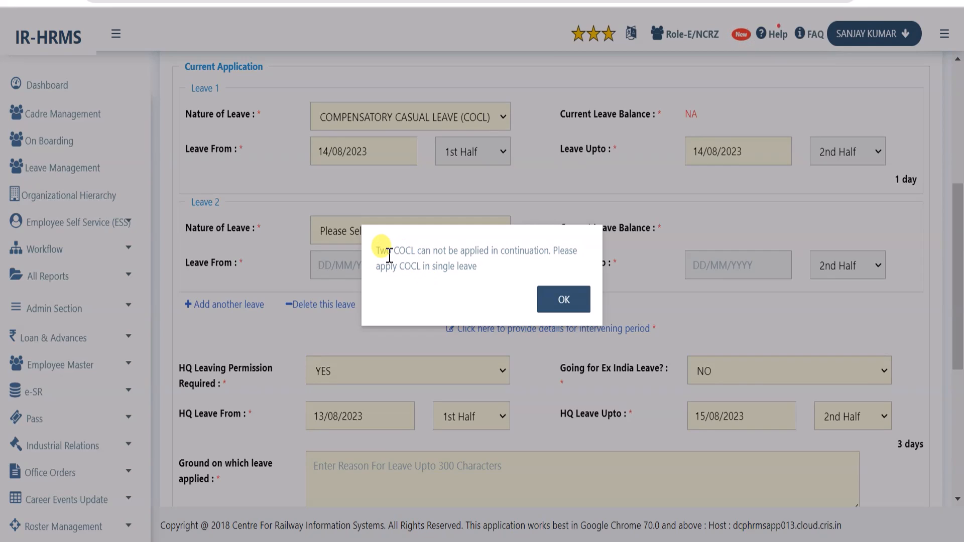
pyautogui.press('Return')
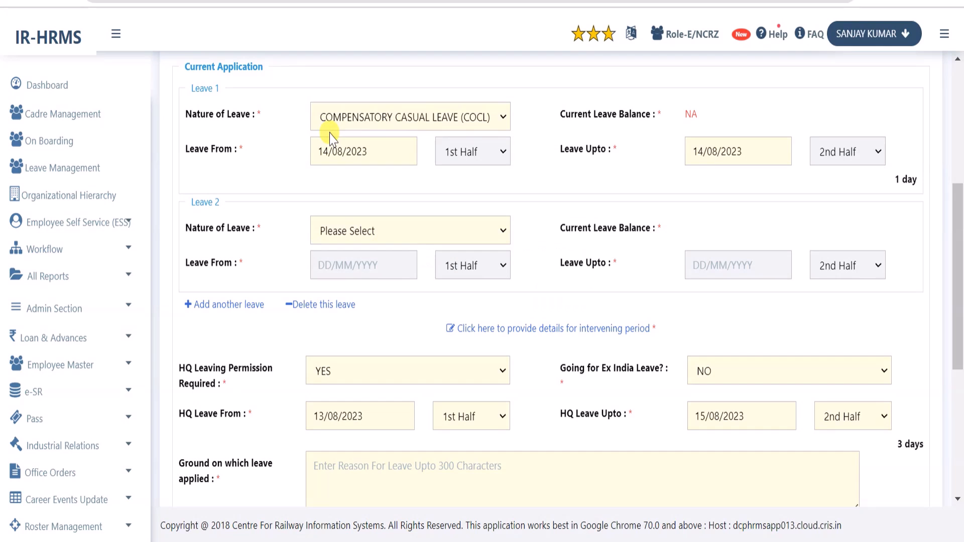
# Set the nature of Leave 2 to Leave on Average Pay (LAP), and delete that second leave
pyautogui.click(395, 234)
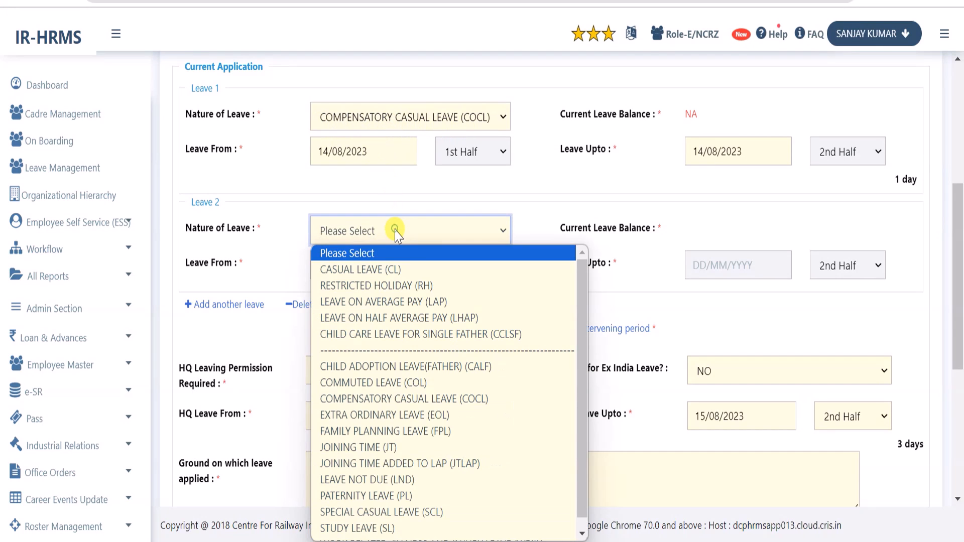
pyautogui.click(421, 301)
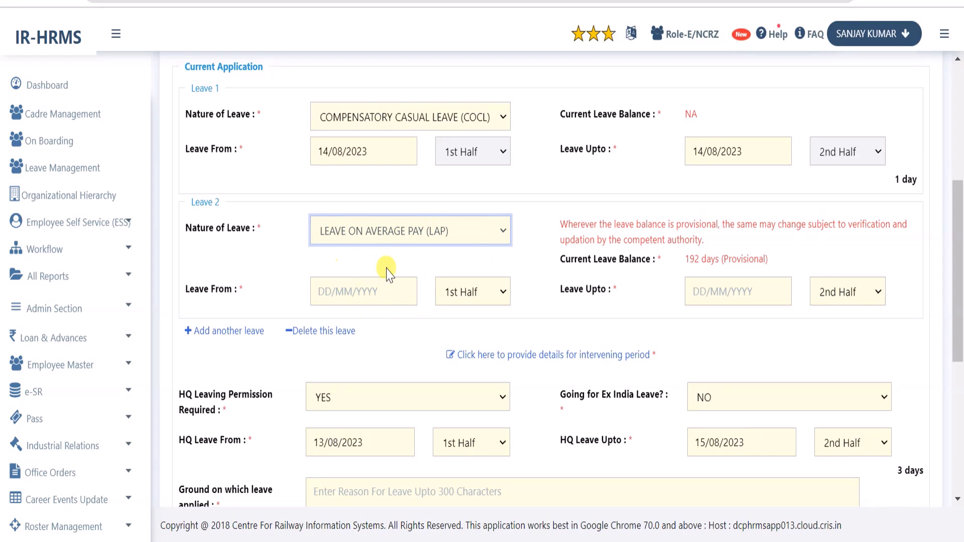
pyautogui.click(326, 333)
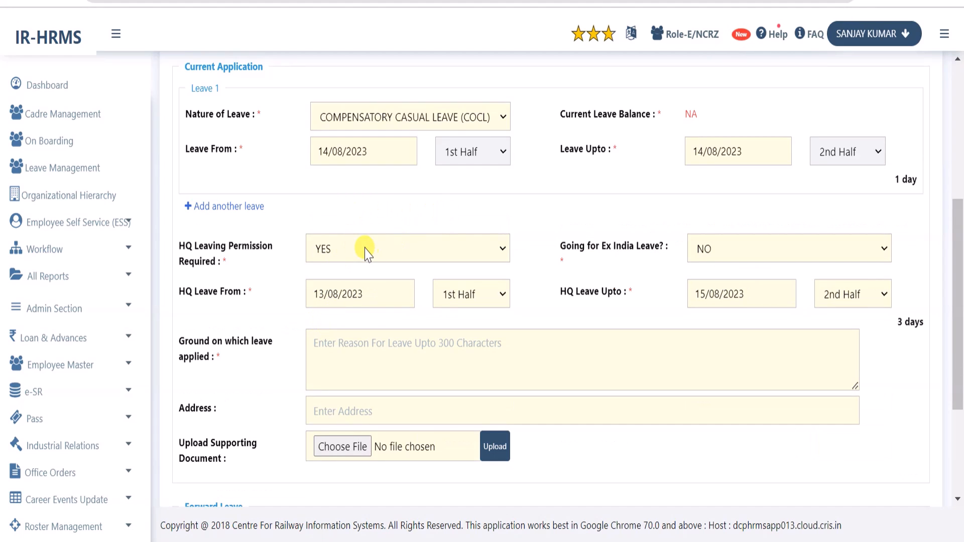
# Enter "Necessary work at home" as the ground for the leave and "home address" as the address
pyautogui.click(374, 349)
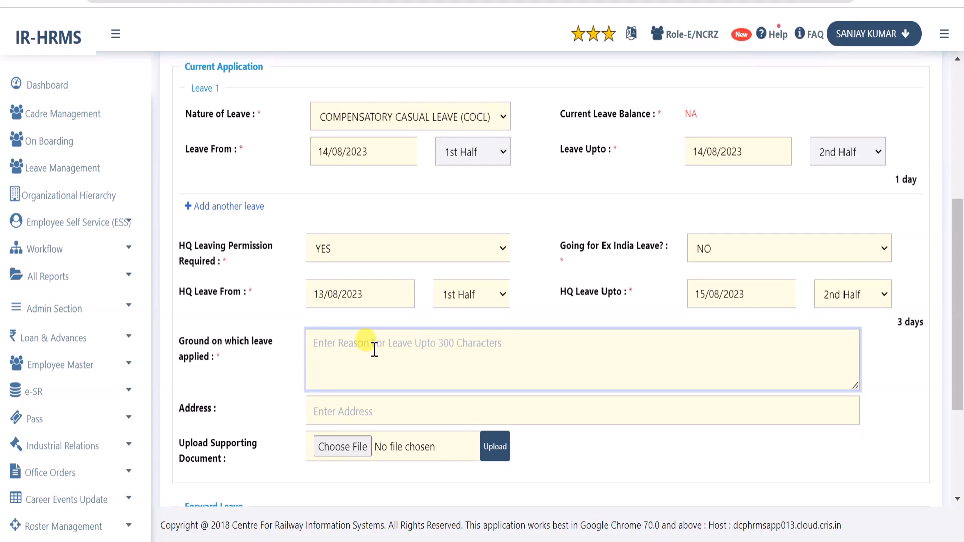
pyautogui.write('Necessary work at home')
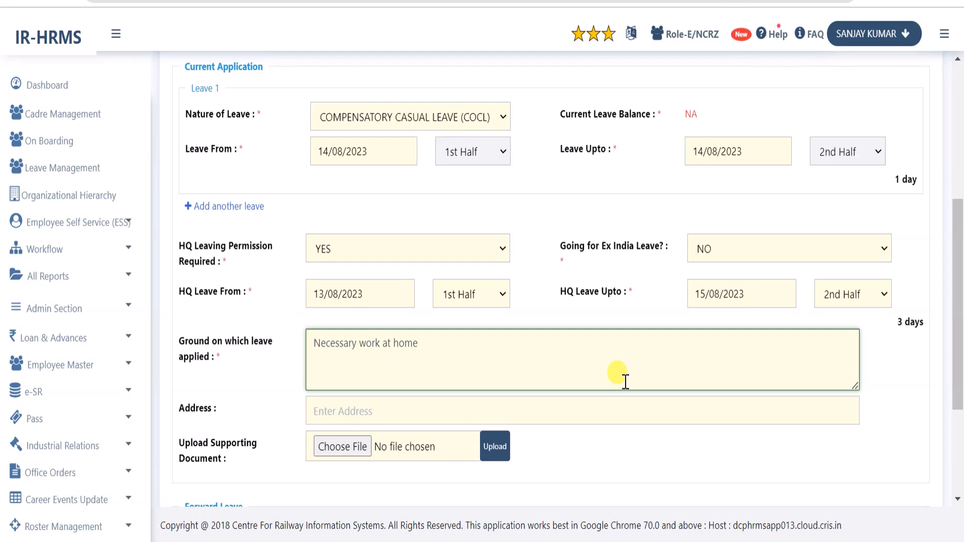
pyautogui.click(317, 409)
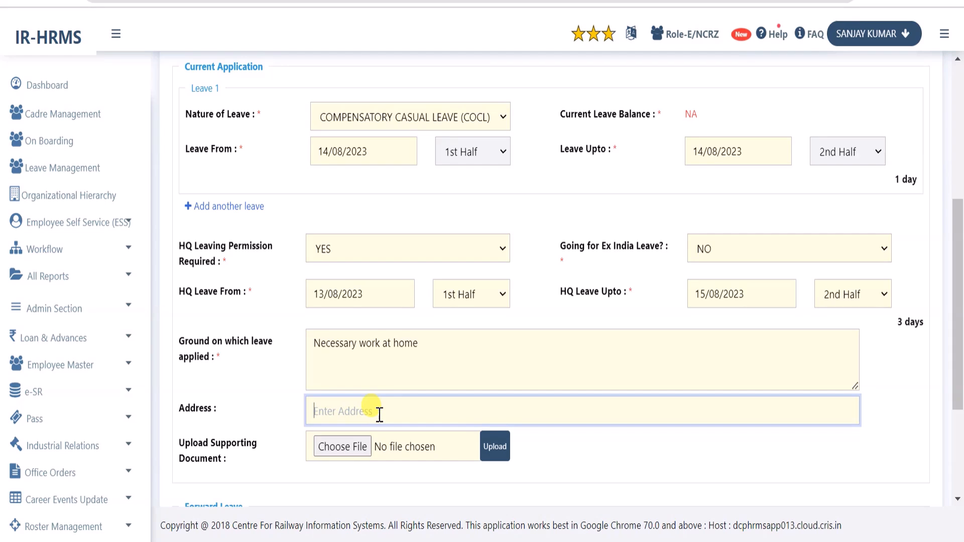
pyautogui.write('home address')
pyautogui.click(738, 431)
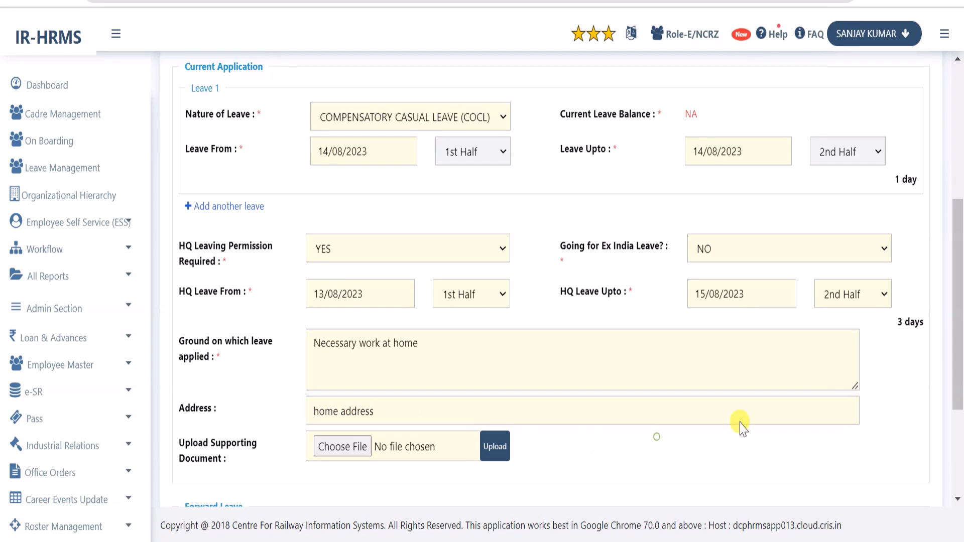
# Find the Chief Office Superintendent by name and select this officer as the authority to forward the application to
pyautogui.moveTo(959, 324); pyautogui.dragTo(959, 407)
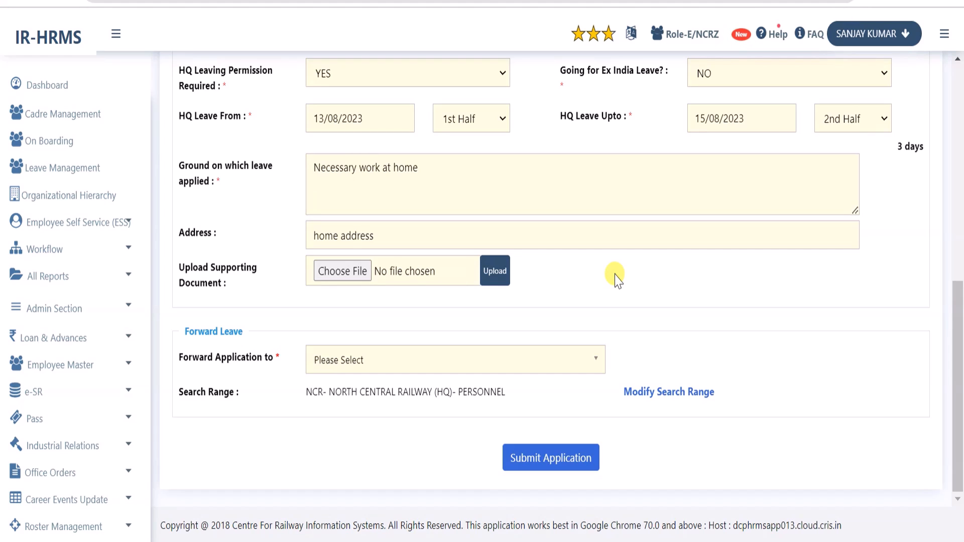
pyautogui.click(449, 363)
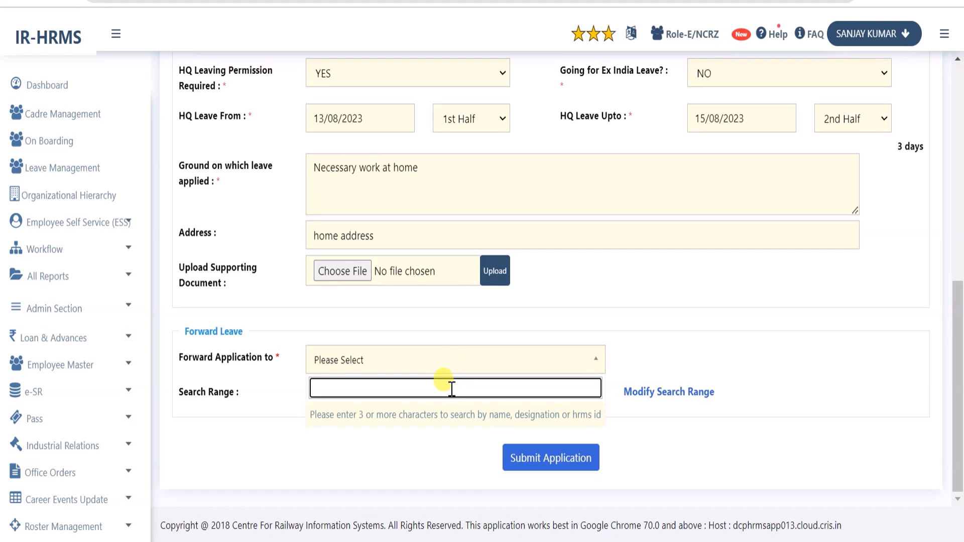
pyautogui.write('raj n')
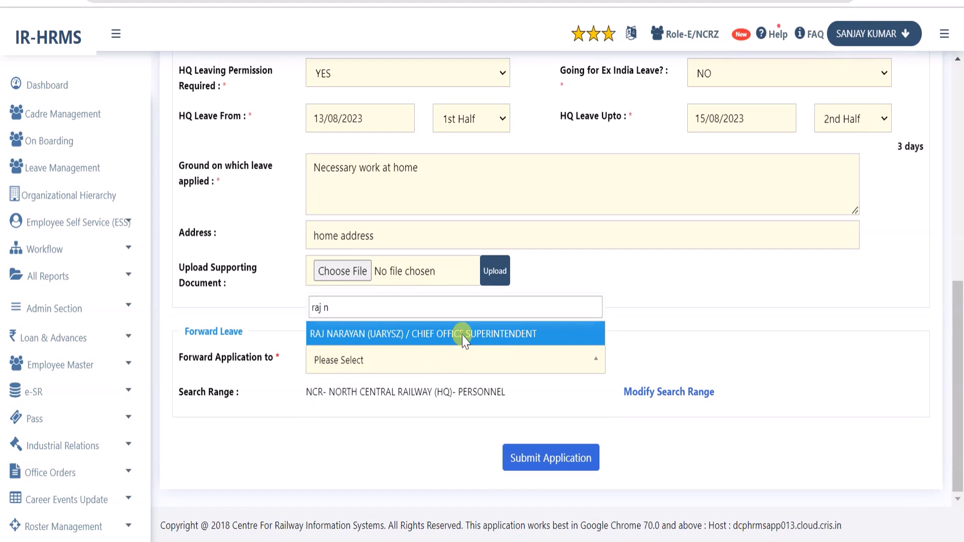
pyautogui.click(459, 334)
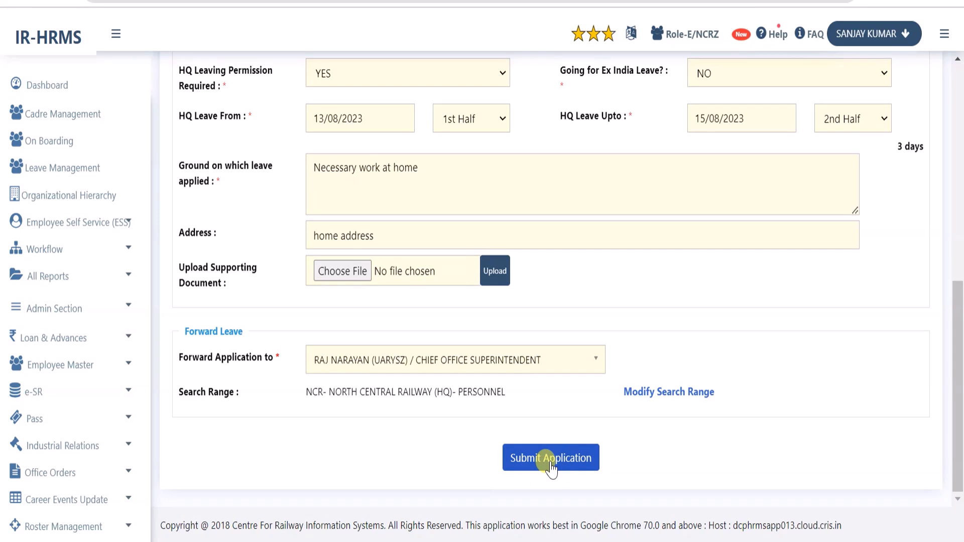
# Try to submit the COCL application without a supporting document, and dismiss the resulting message
pyautogui.click(523, 458)
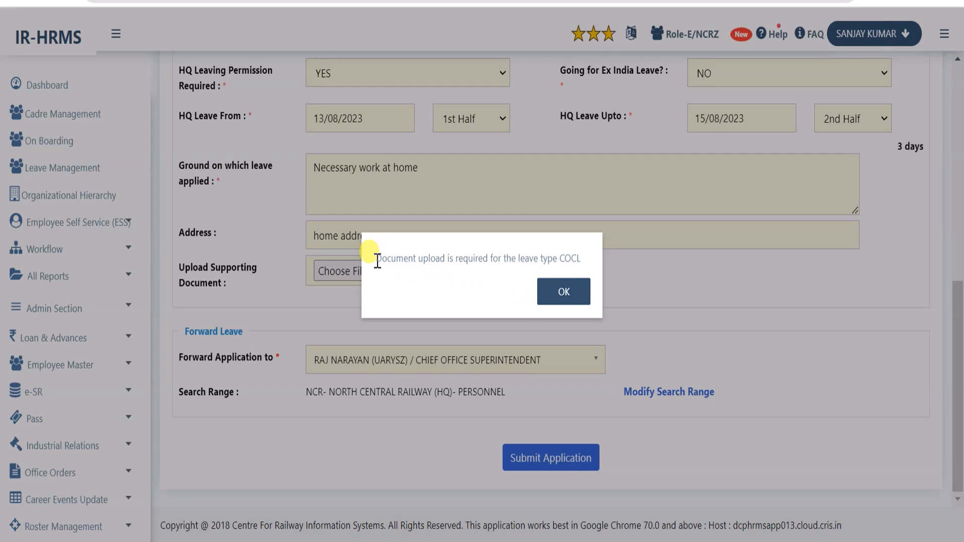
pyautogui.moveTo(377, 260); pyautogui.dragTo(590, 262)
pyautogui.click(574, 291)
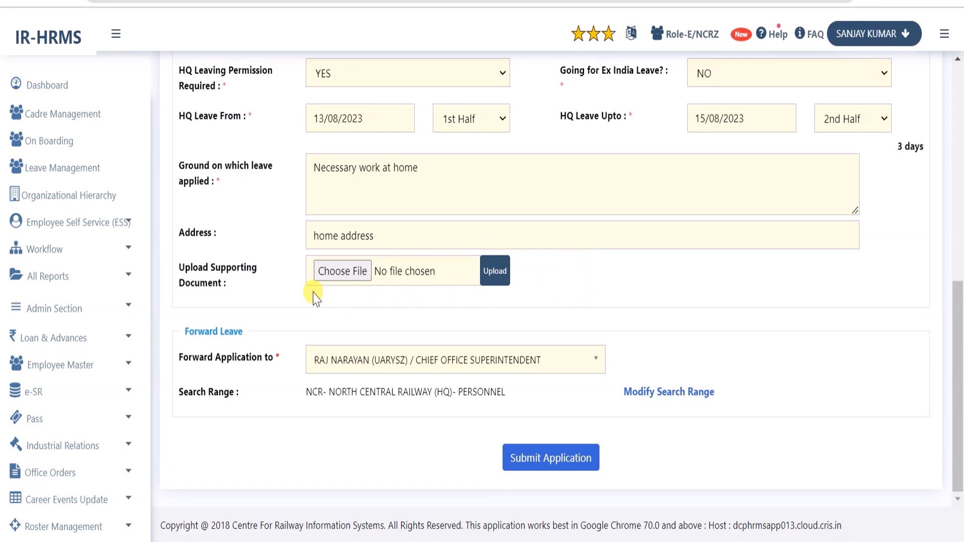
pyautogui.click(344, 272)
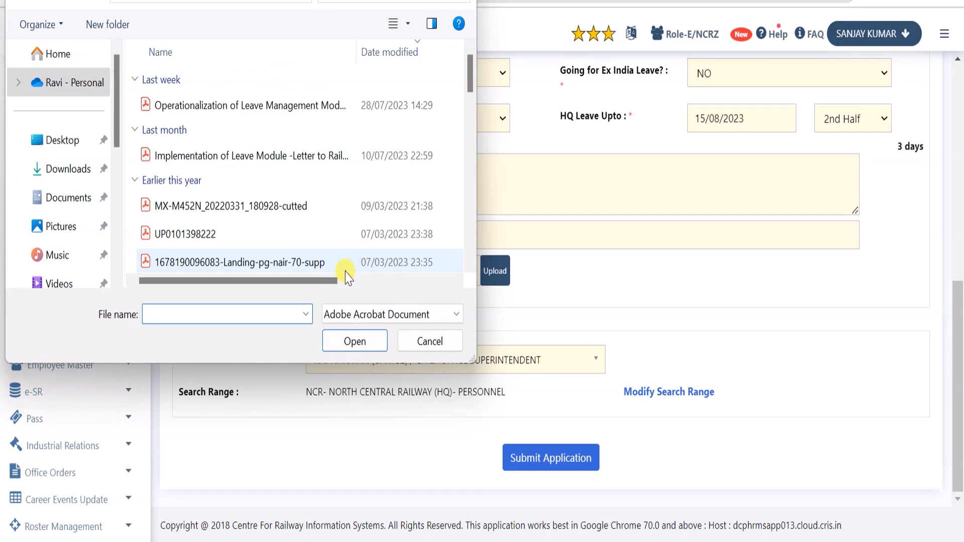
pyautogui.doubleClick(228, 235)
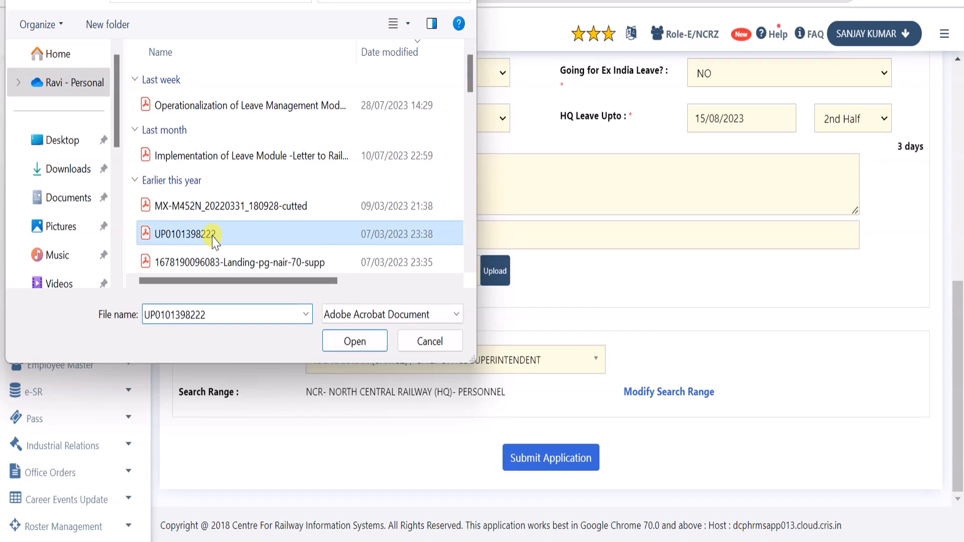
pyautogui.click(495, 274)
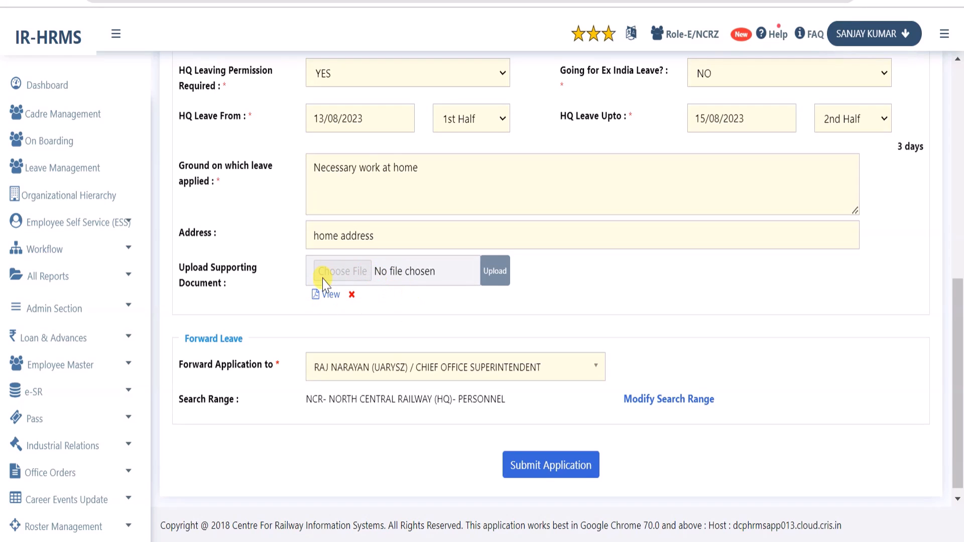
pyautogui.click(352, 295)
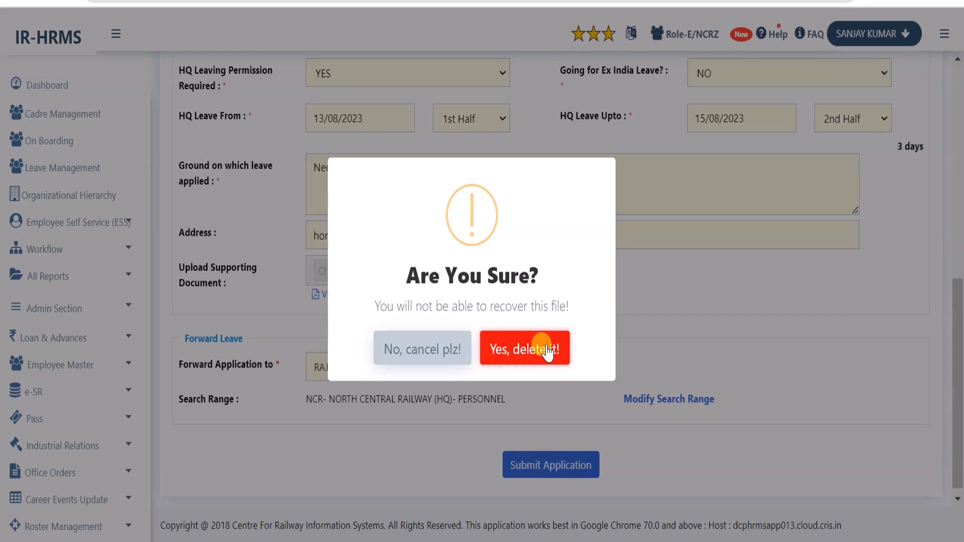
pyautogui.click(399, 350)
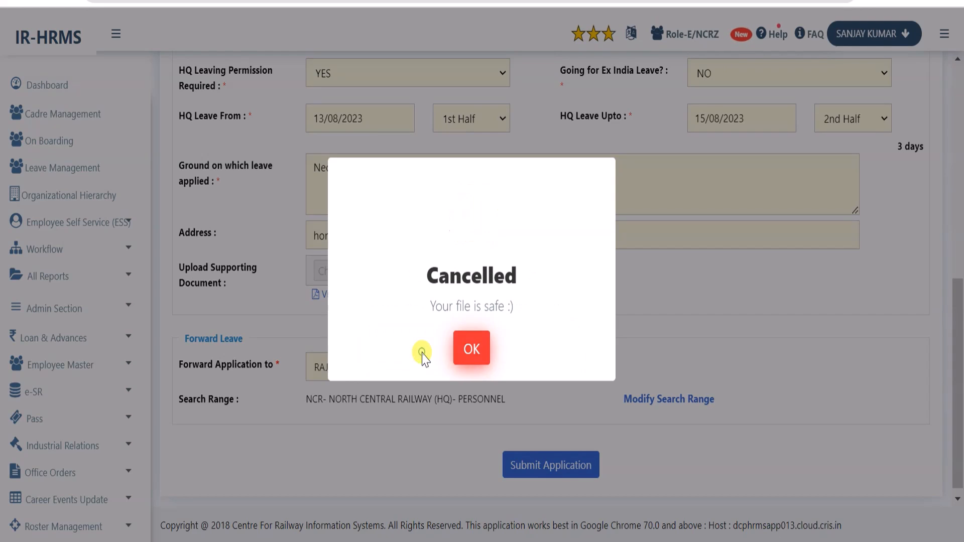
pyautogui.click(468, 349)
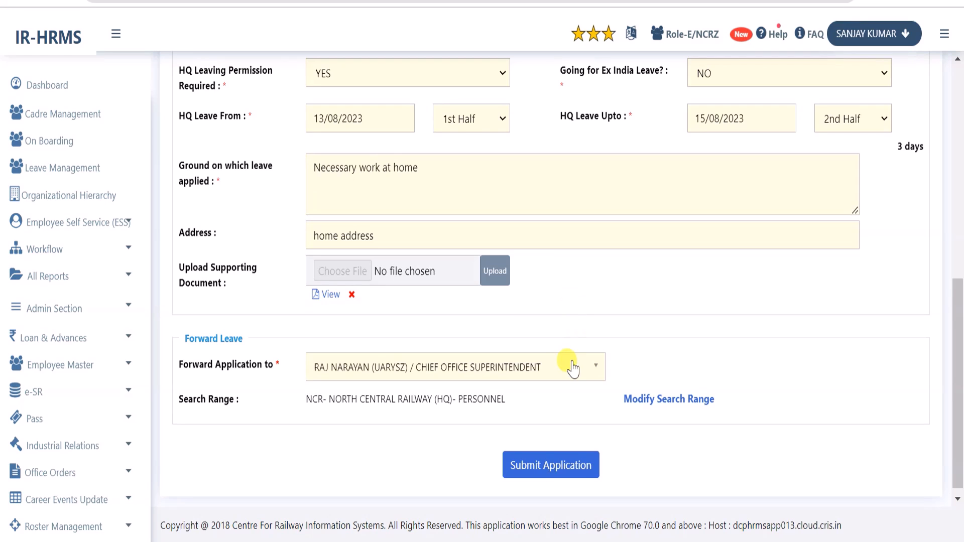
# Submit the leave application with confirmation, and check its entry in the list of own leaves under approval
pyautogui.click(543, 468)
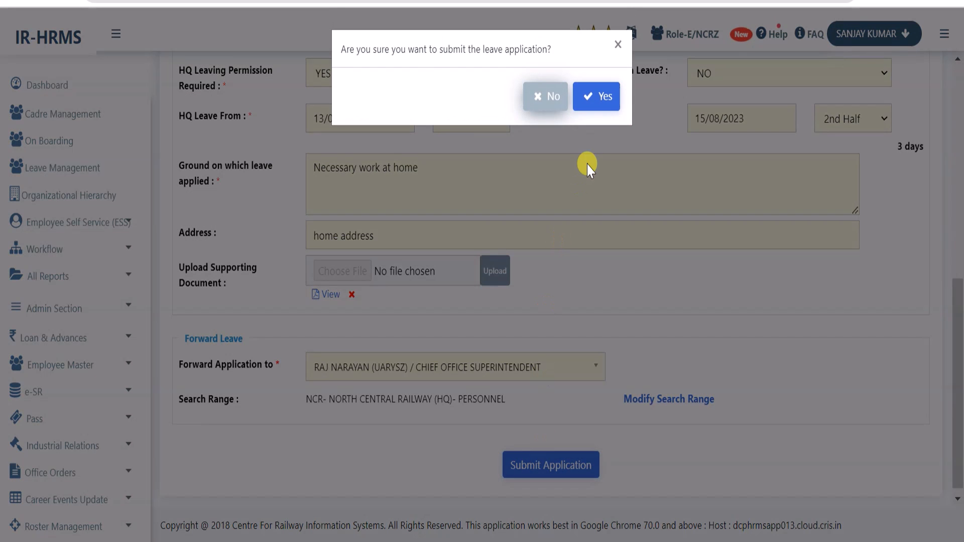
pyautogui.click(599, 98)
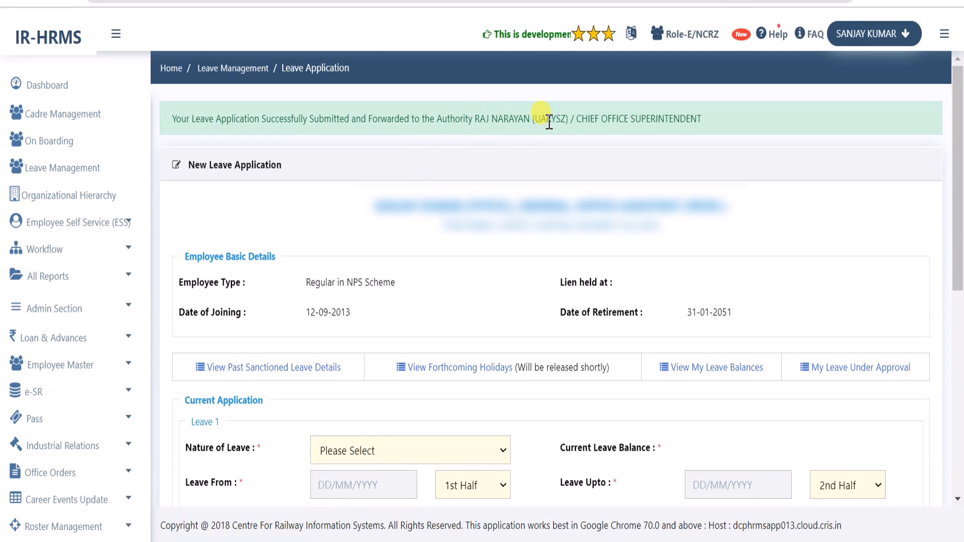
pyautogui.click(865, 371)
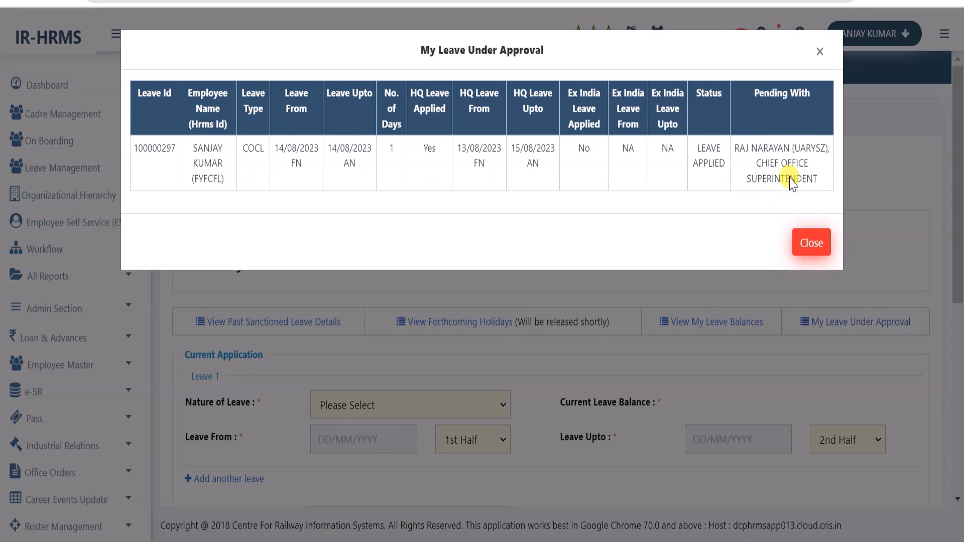
pyautogui.moveTo(243, 149); pyautogui.dragTo(264, 153)
pyautogui.click(753, 273)
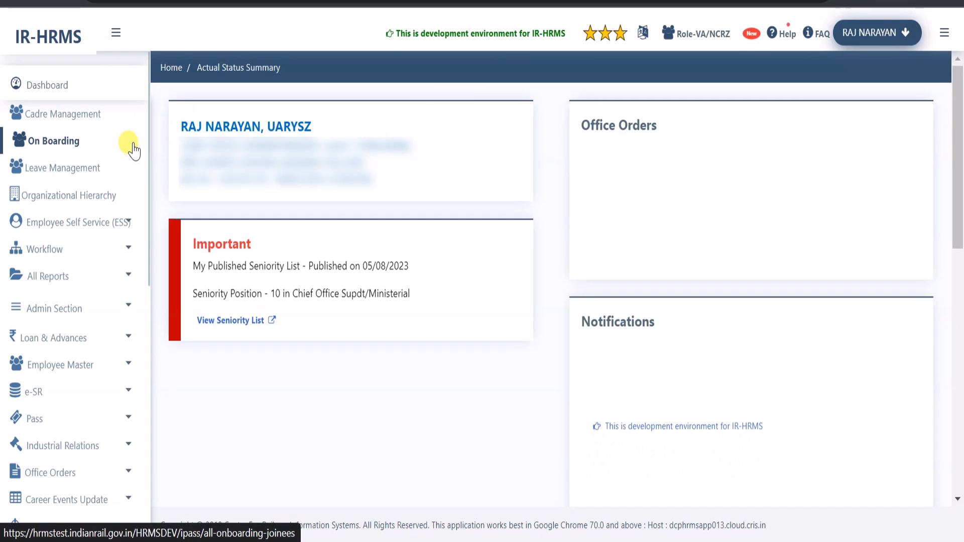
# From the superintendent's account, open the pending COCL application for 14-08-2023 for processing
pyautogui.click(59, 173)
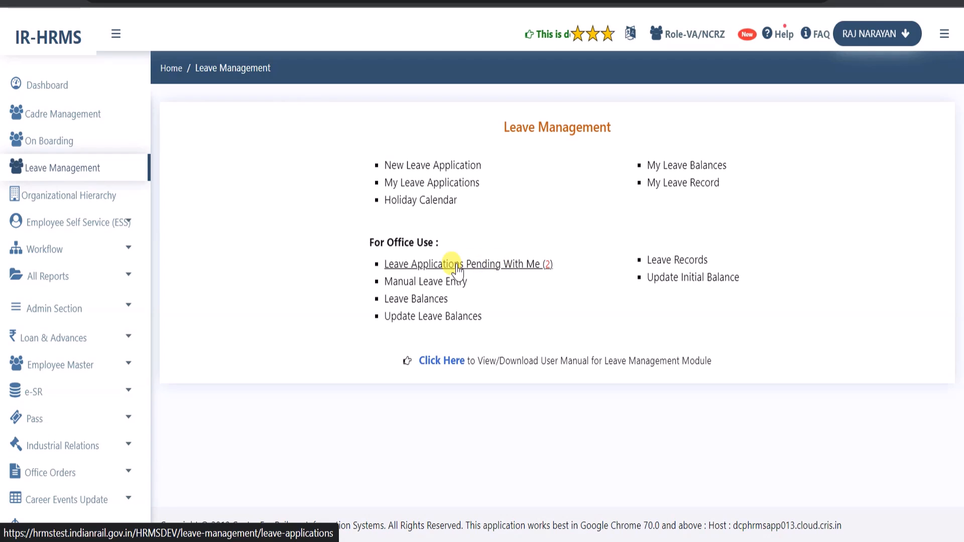
pyautogui.click(522, 270)
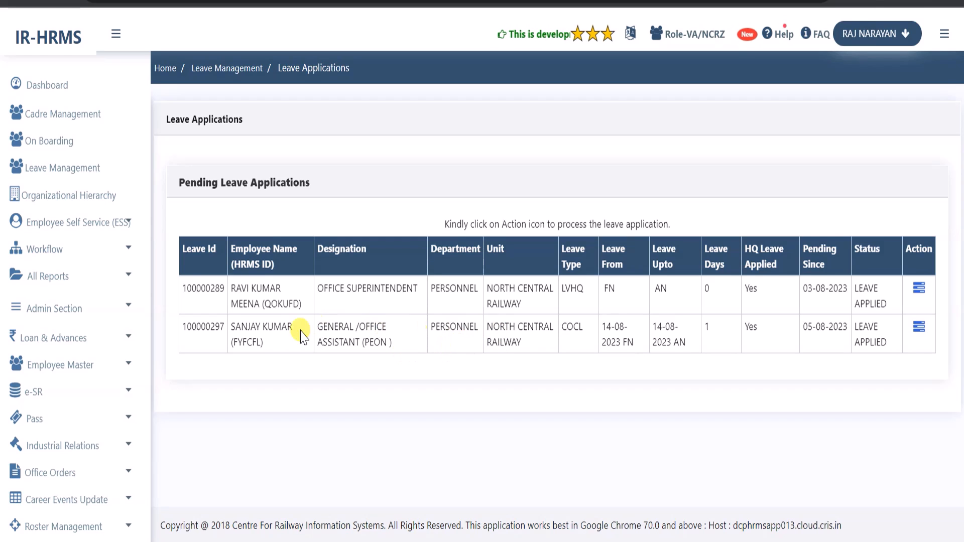
pyautogui.moveTo(191, 328); pyautogui.dragTo(555, 336)
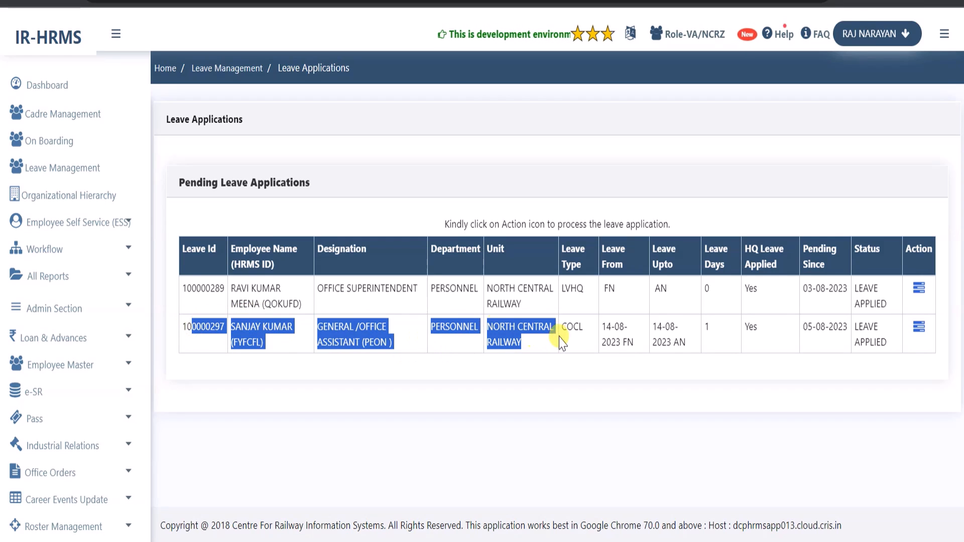
pyautogui.click(920, 329)
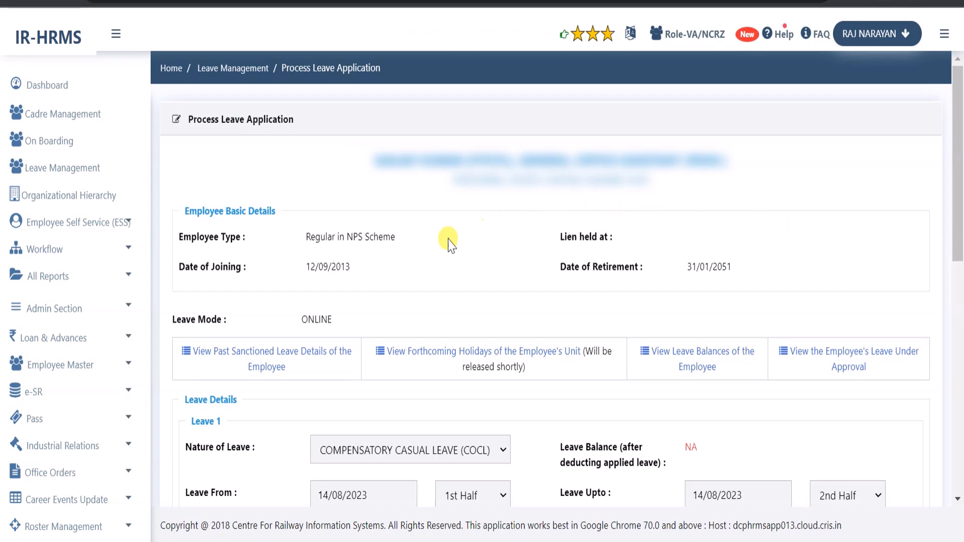
# Review the application's leave details, leave balance, supporting document and HQ leaving dates
pyautogui.moveTo(957, 150); pyautogui.dragTo(959, 265)
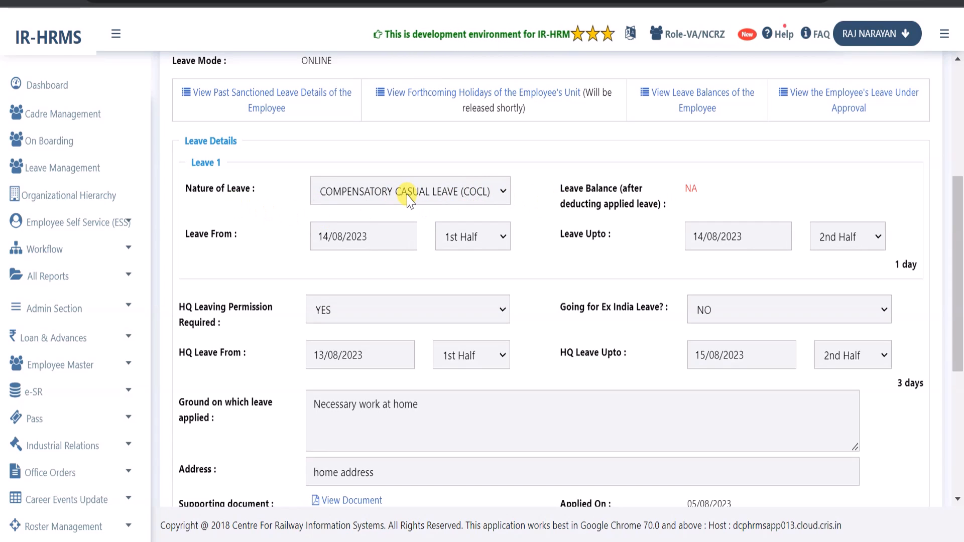
pyautogui.doubleClick(690, 189)
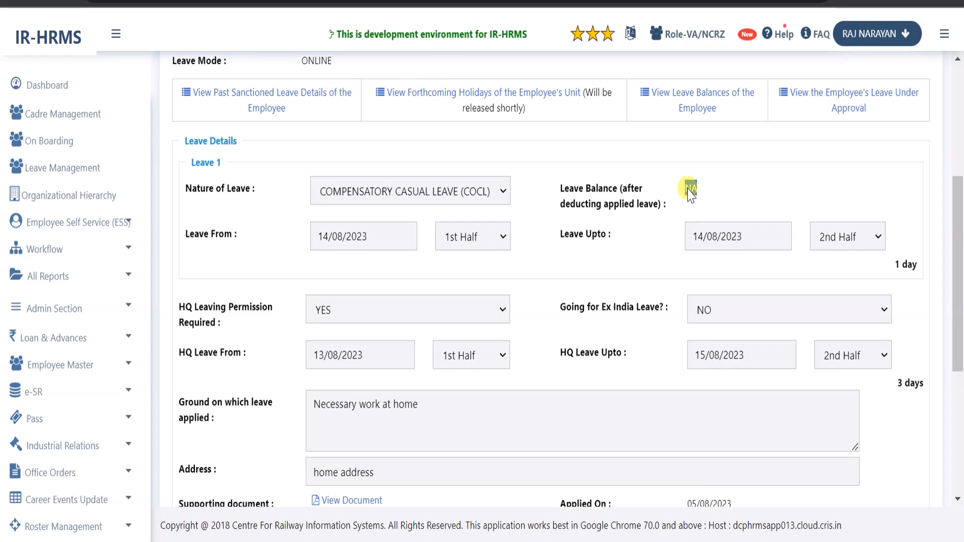
pyautogui.scroll(-2, 959, 249)
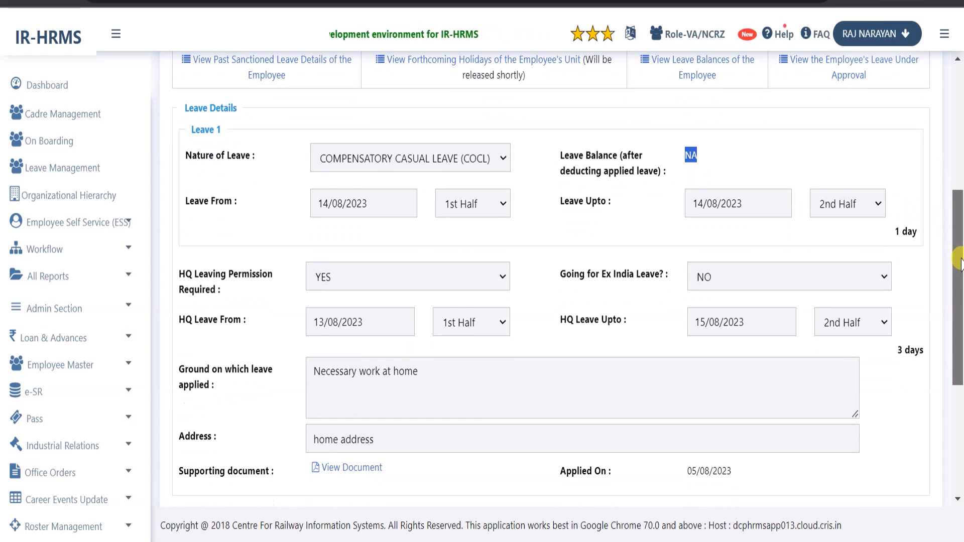
pyautogui.click(345, 432)
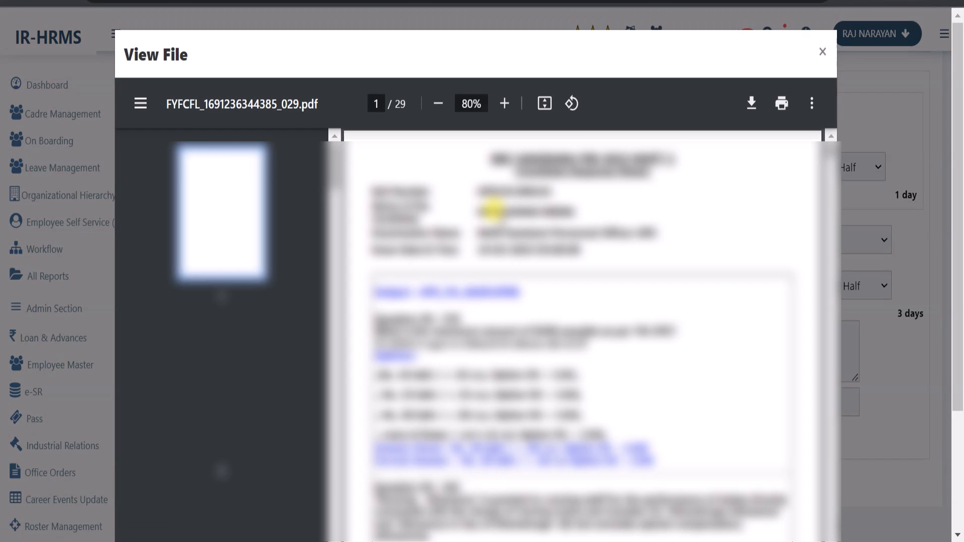
pyautogui.click(822, 49)
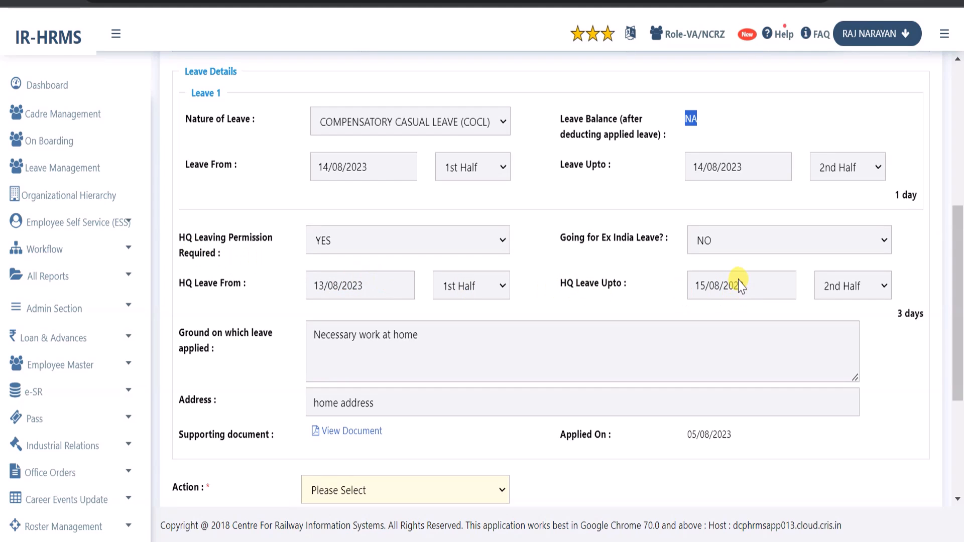
pyautogui.click(358, 281)
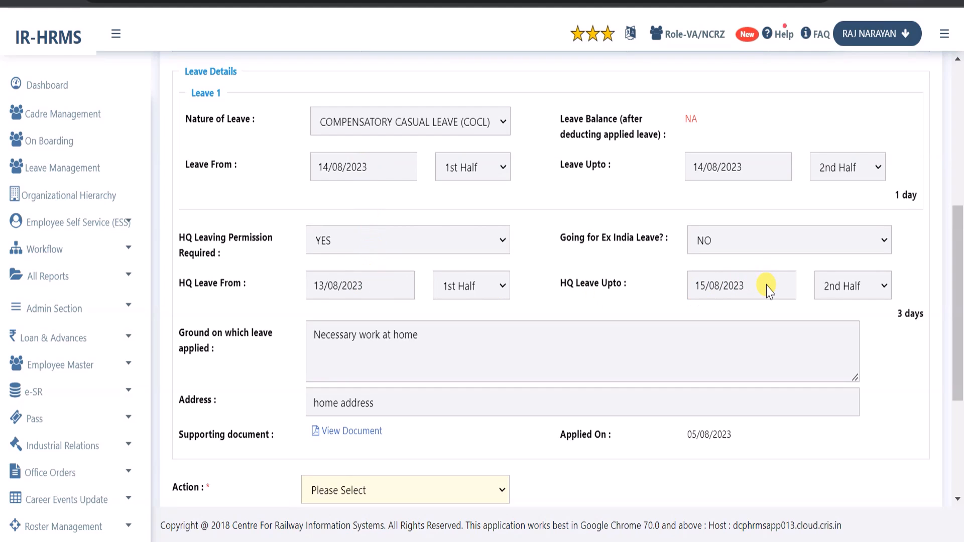
# Set the action on the application to SANCTION and enter "Sanctioned" as the remarks
pyautogui.moveTo(959, 360); pyautogui.dragTo(959, 449)
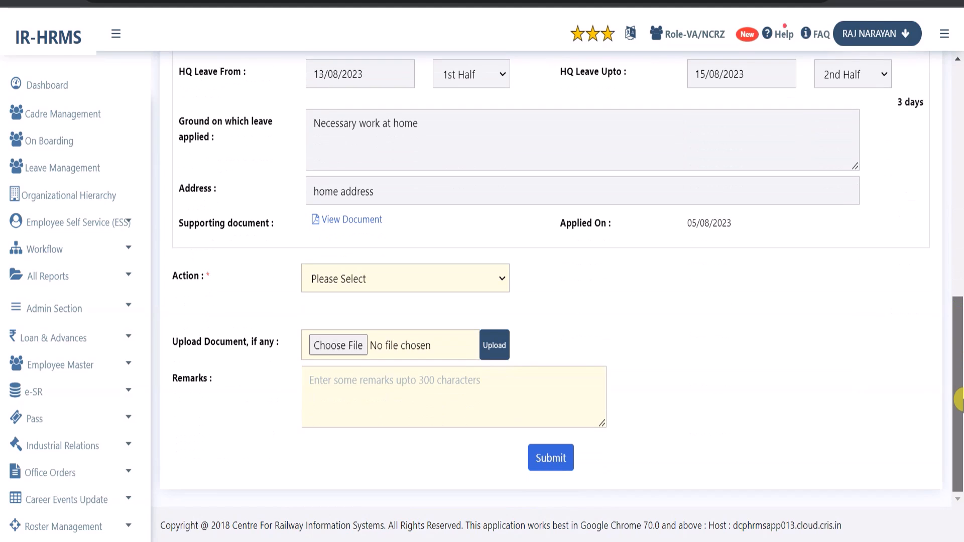
pyautogui.click(374, 275)
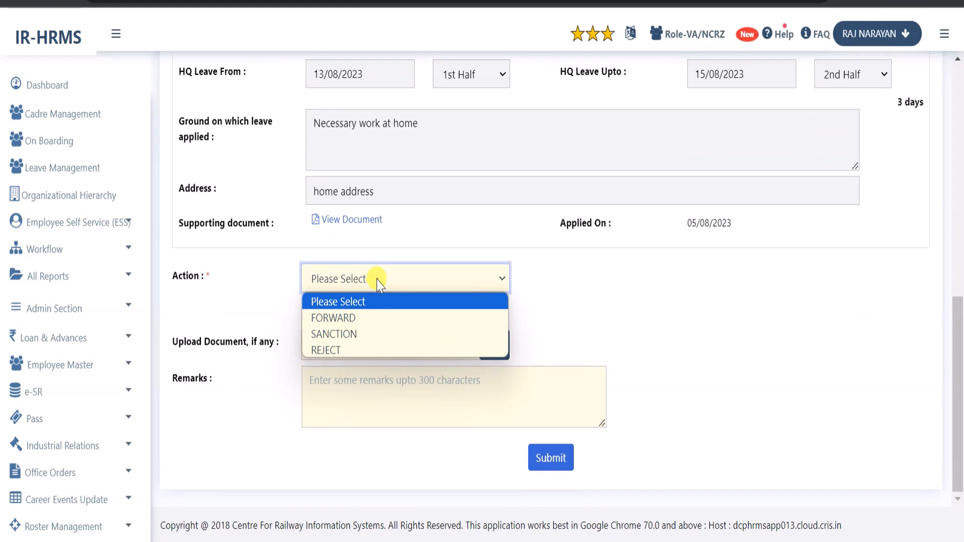
pyautogui.click(376, 334)
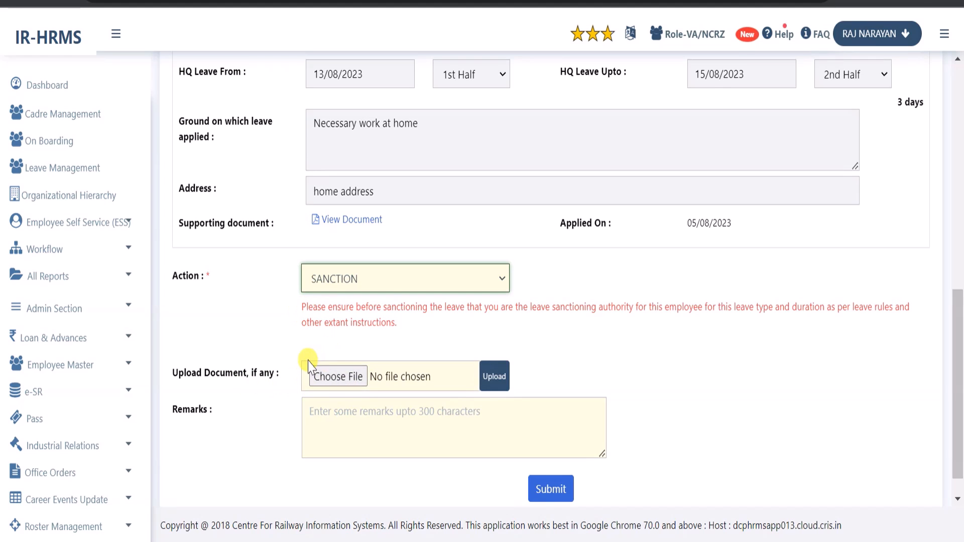
pyautogui.click(397, 428)
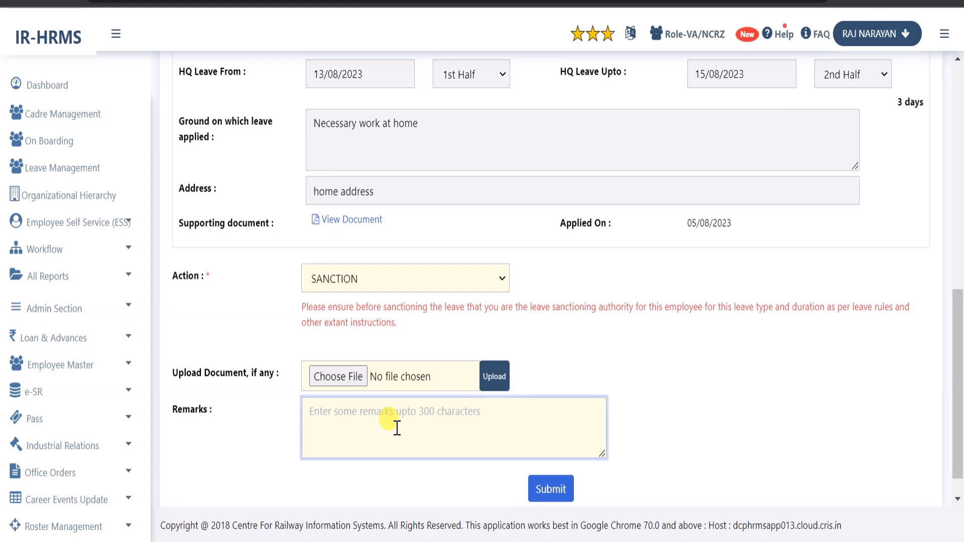
pyautogui.write('Sanctioned')
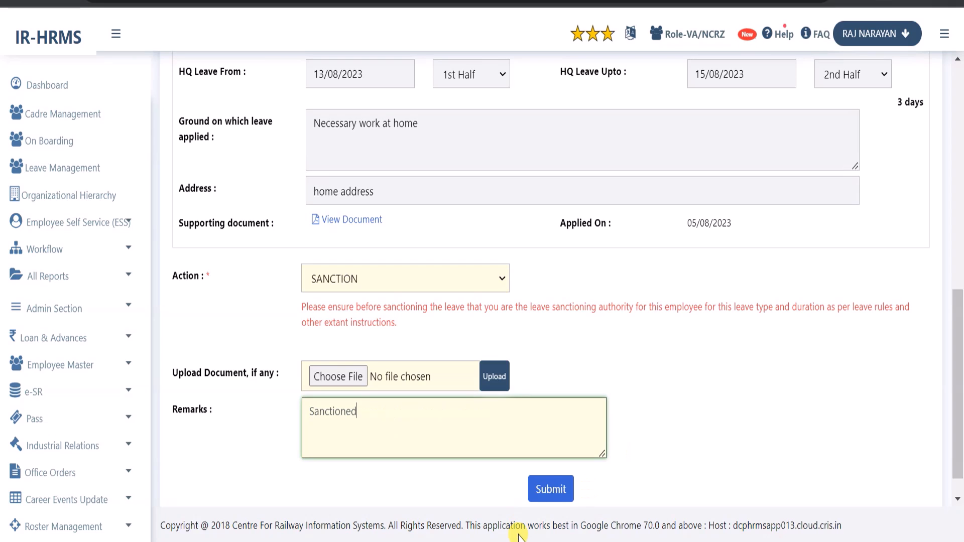
# Submit the sanction of the COCL application and confirm that the applied leave is to be sanctioned
pyautogui.click(551, 488)
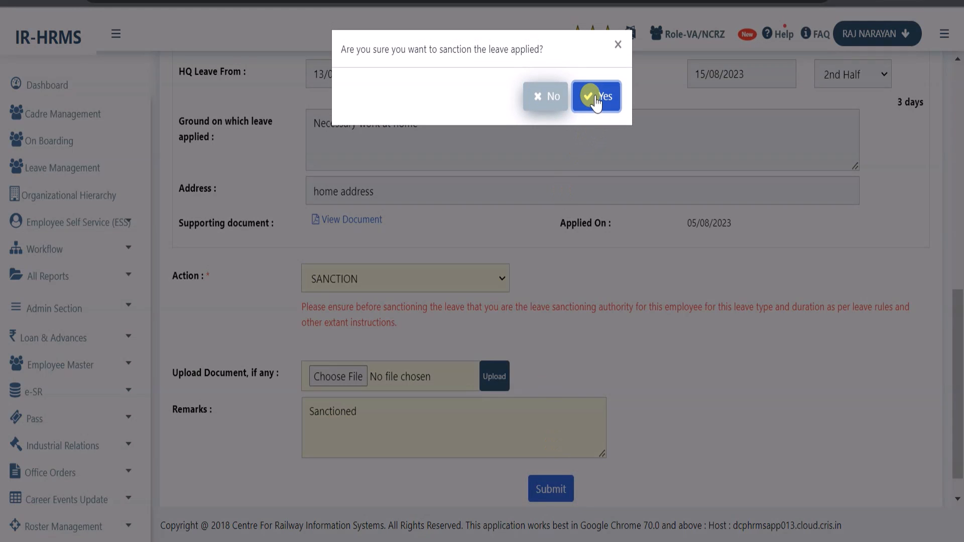
pyautogui.click(595, 96)
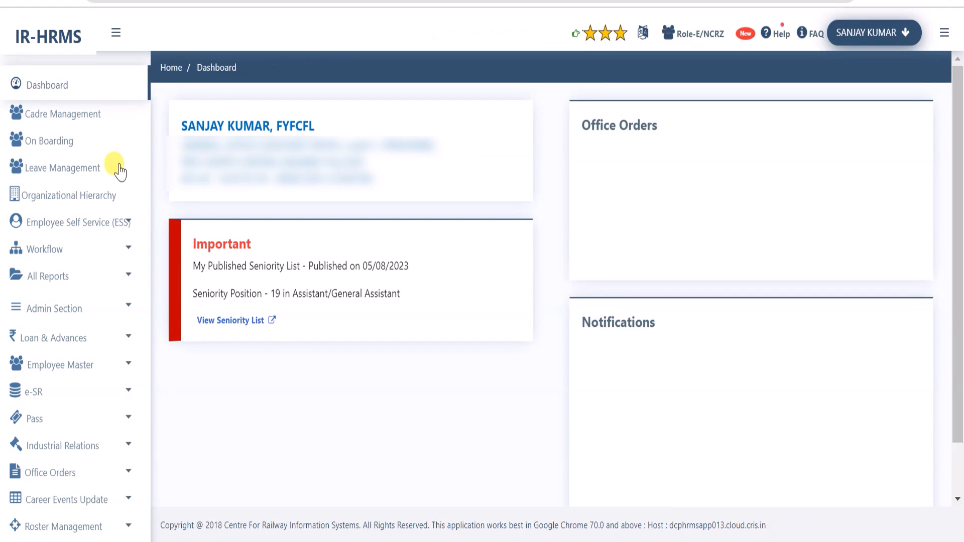
# From the applicant's account, list own leave applications for all leave types and statuses in 2023
pyautogui.click(60, 170)
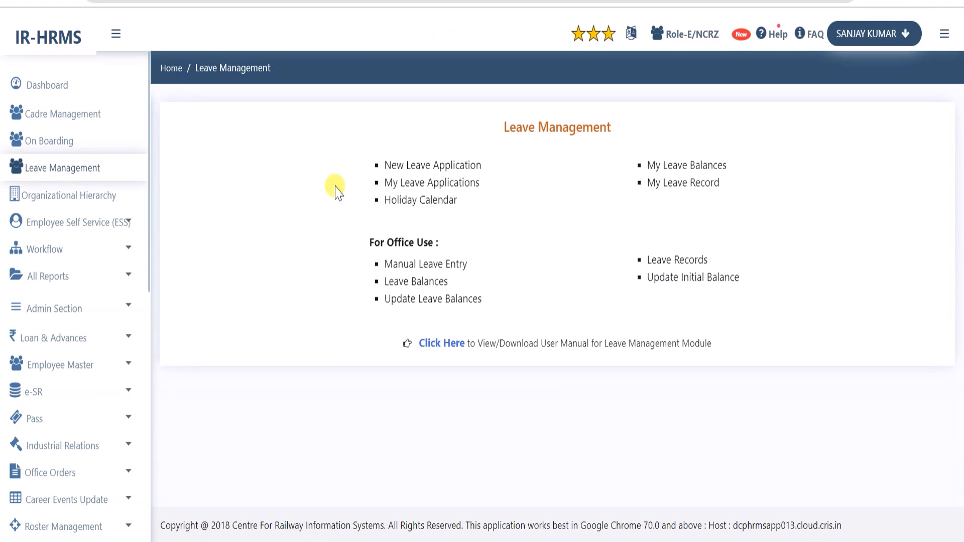
pyautogui.click(449, 183)
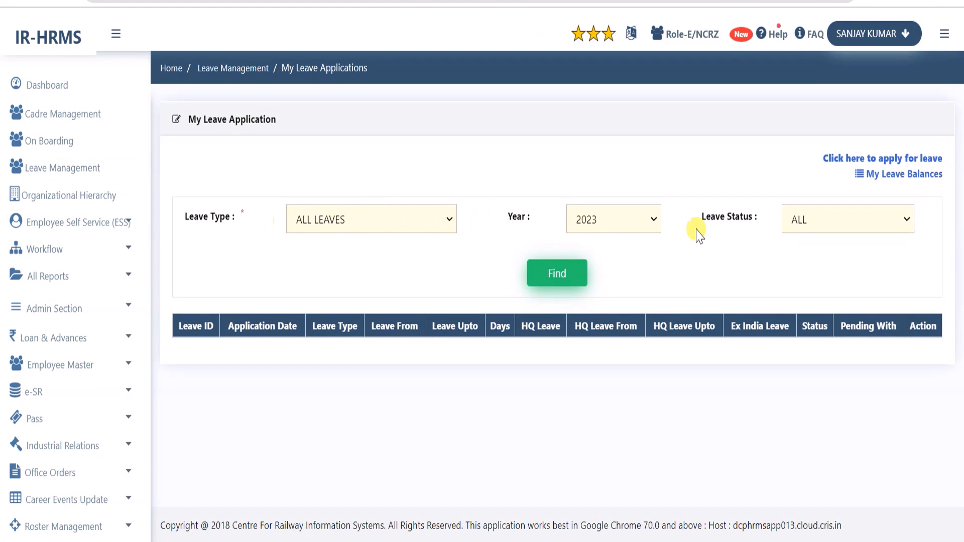
pyautogui.click(544, 272)
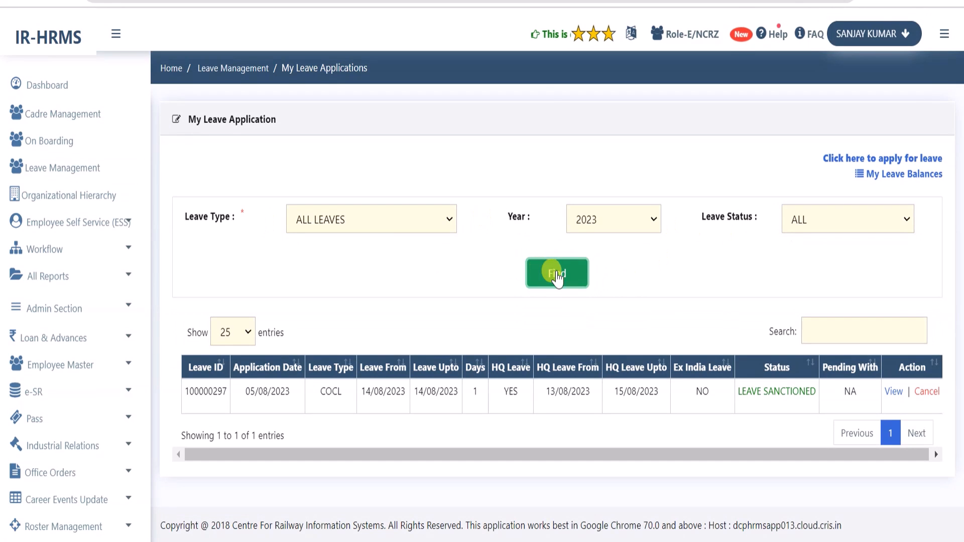
# Check the COCL application's entry and status in the list, view its full leave details, and close them
pyautogui.moveTo(190, 393); pyautogui.dragTo(348, 399)
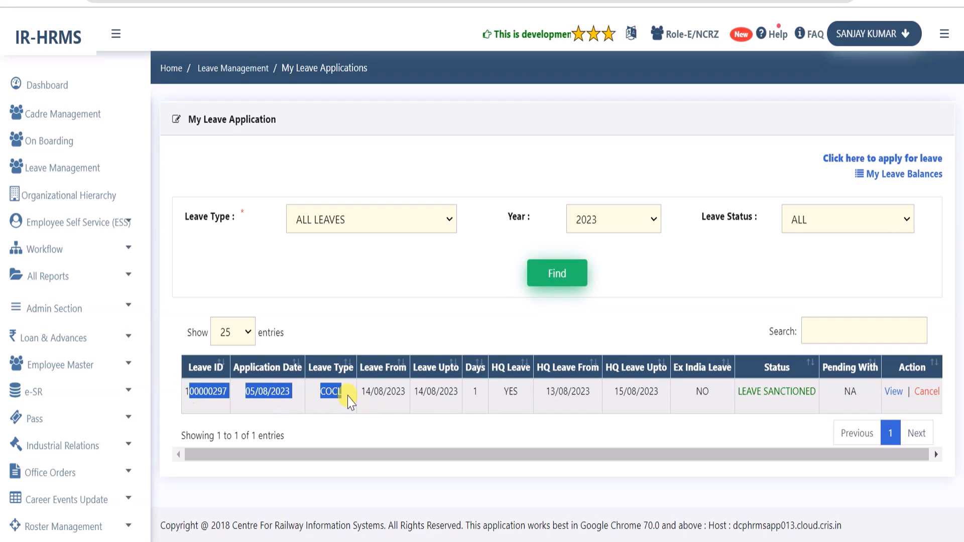
pyautogui.click(351, 393)
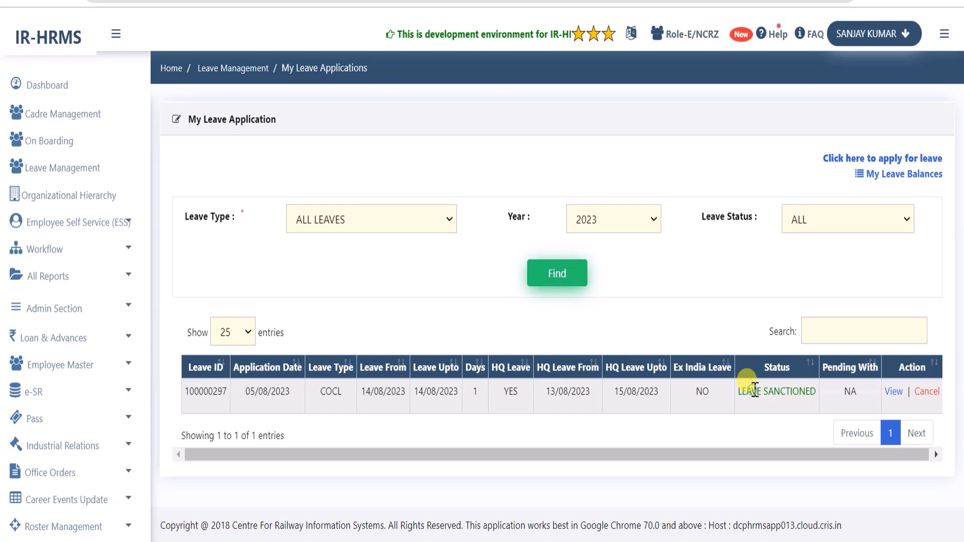
pyautogui.click(894, 397)
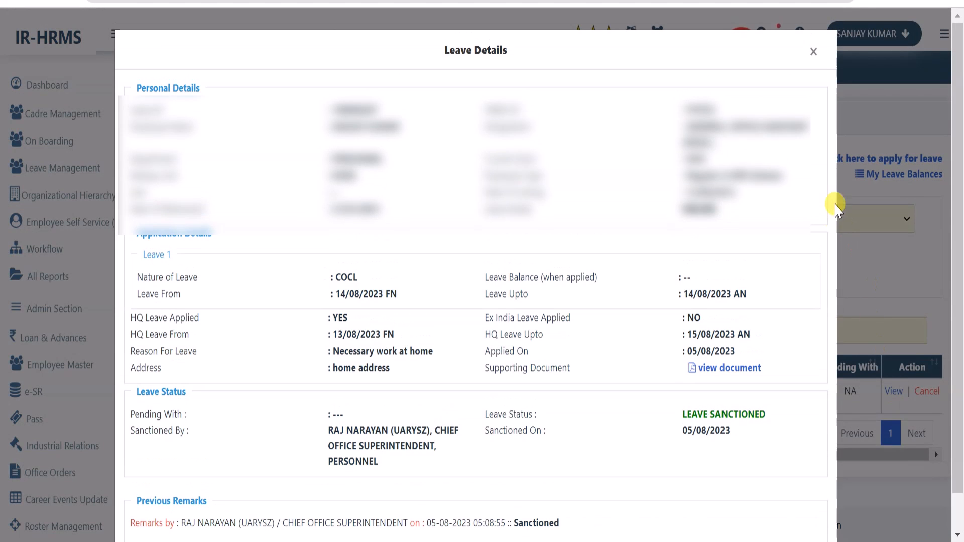
pyautogui.click(849, 206)
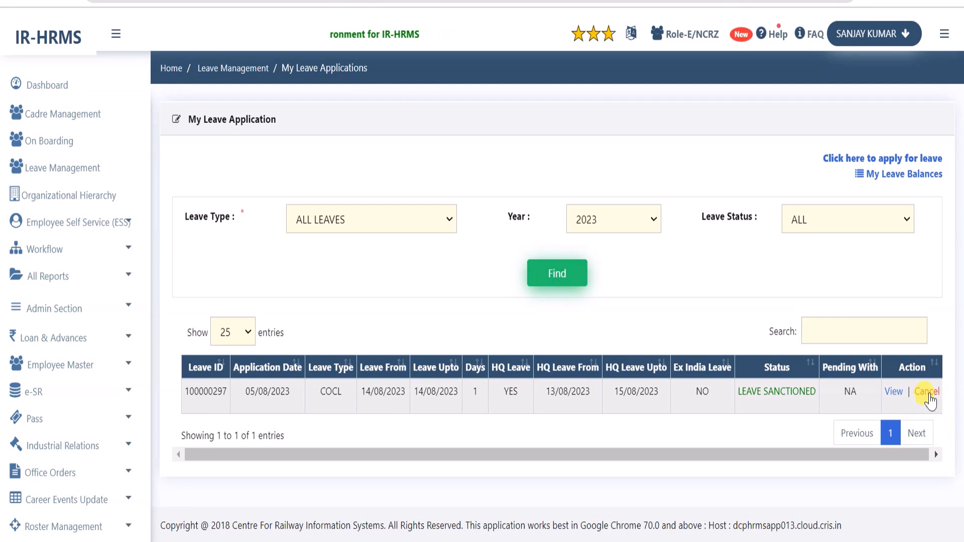
# Open the cancellation form for the COCL application dated 14/08/2023
pyautogui.click(927, 393)
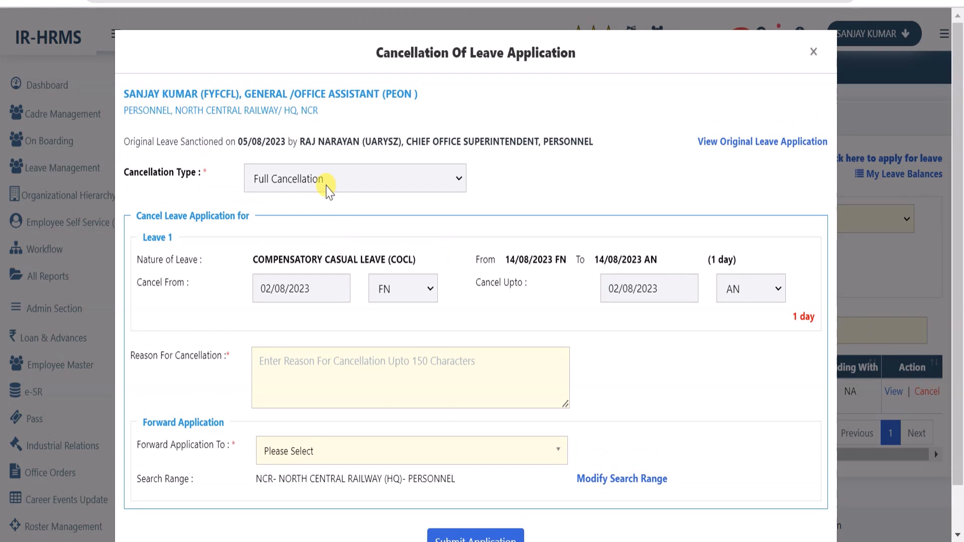